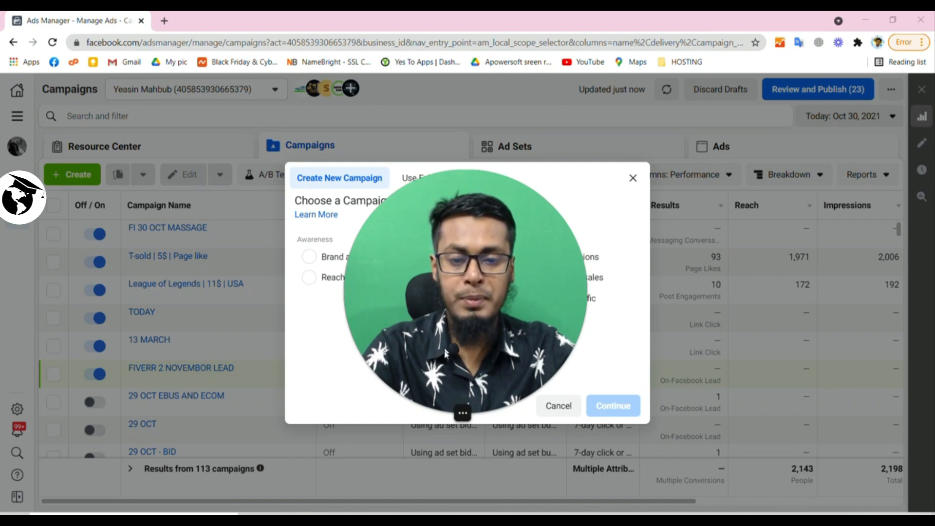
{"action": "left_click", "coordinate": [462, 413]}
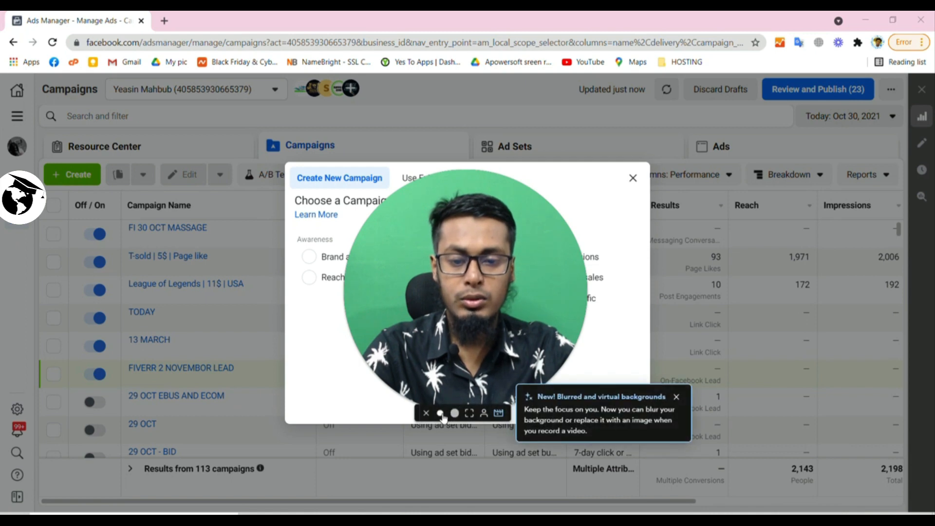
{"action": "left_click", "coordinate": [440, 413]}
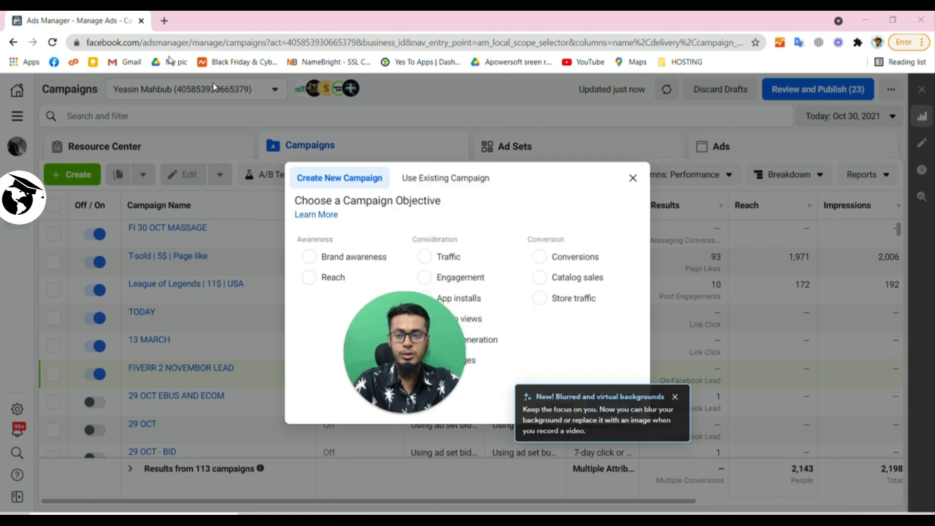
Open the Facebook page facebook.com/shikhboami in a new browser tab.
{"action": "left_click", "coordinate": [164, 21]}
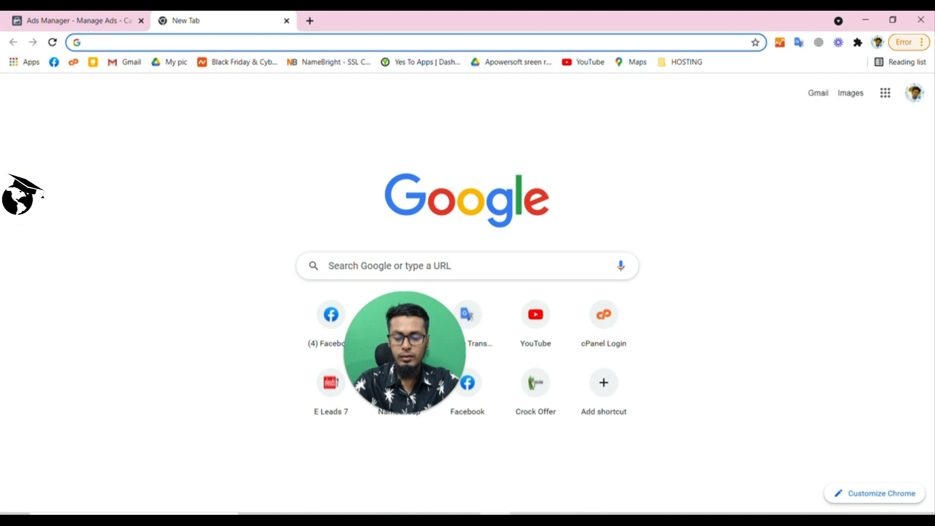
{"action": "type", "text": "face"}
{"action": "left_click", "coordinate": [153, 42]}
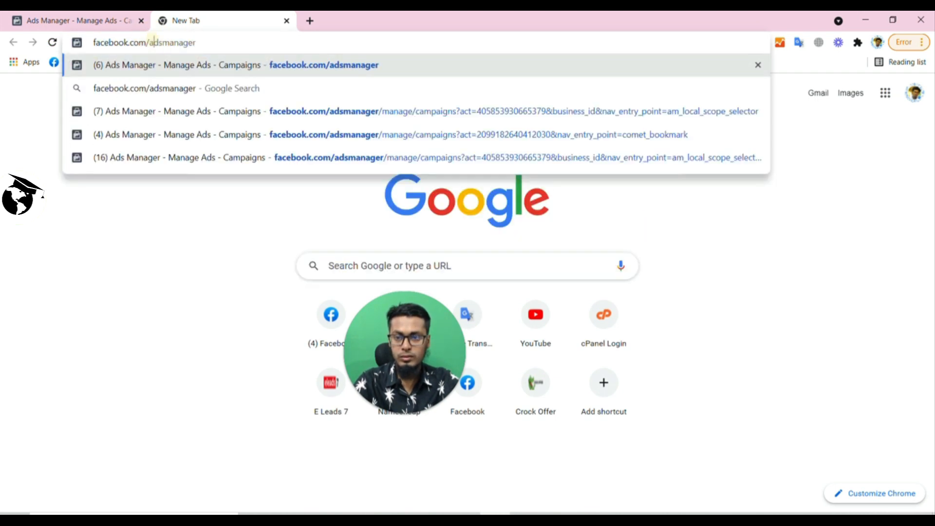
{"action": "left_click_drag", "start_coordinate": [149, 43], "coordinate": [271, 52]}
{"action": "key", "text": "BackSpace"}
{"action": "type", "text": "s"}
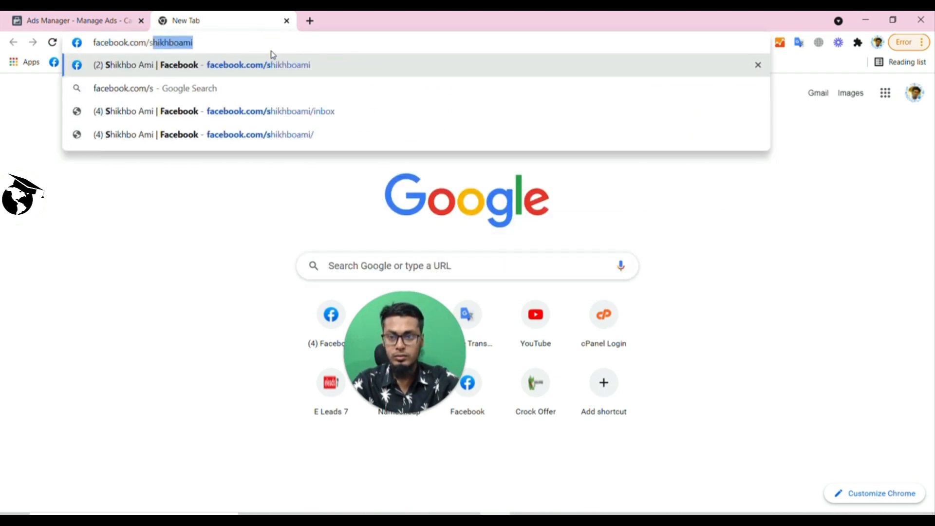
{"action": "key", "text": "Return"}
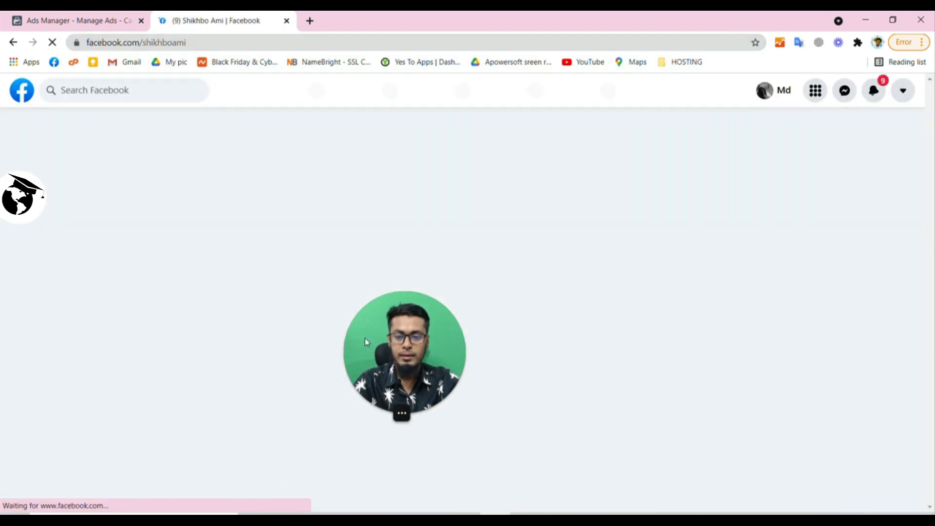
Look through the Shikhbo Ami page's posts and their Boost Post options.
{"action": "left_click_drag", "start_coordinate": [367, 342], "coordinate": [772, 260]}
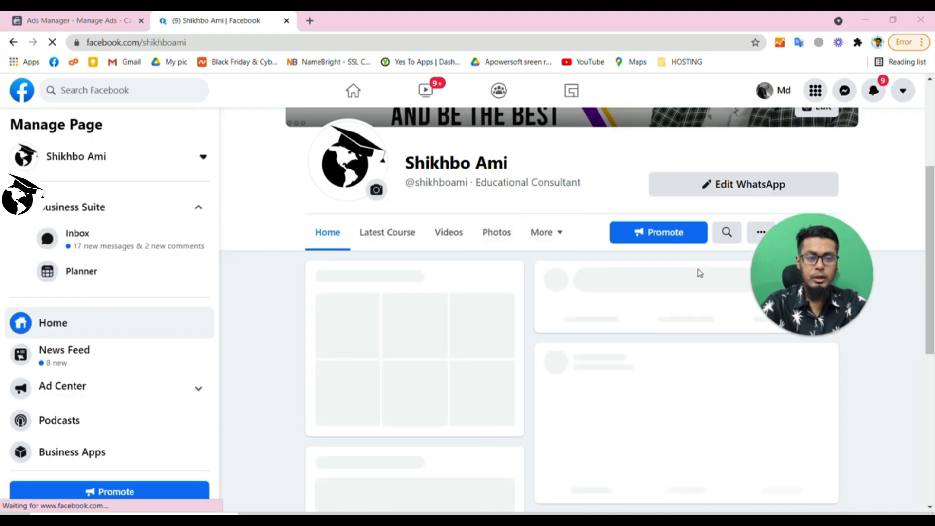
{"action": "left_click_drag", "start_coordinate": [831, 278], "coordinate": [328, 335]}
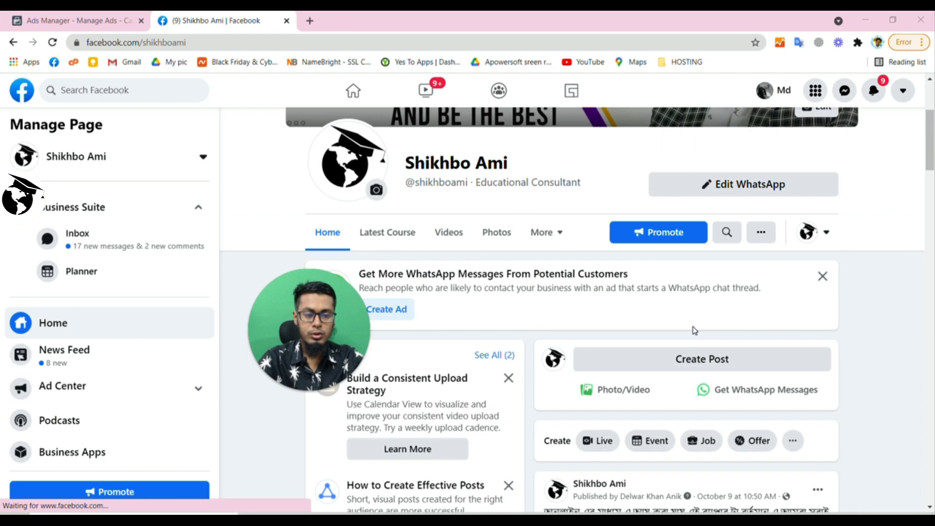
{"action": "scroll", "coordinate": [695, 330], "scroll_direction": "down", "scroll_amount": 5}
{"action": "scroll", "coordinate": [695, 330], "scroll_direction": "down", "scroll_amount": 7}
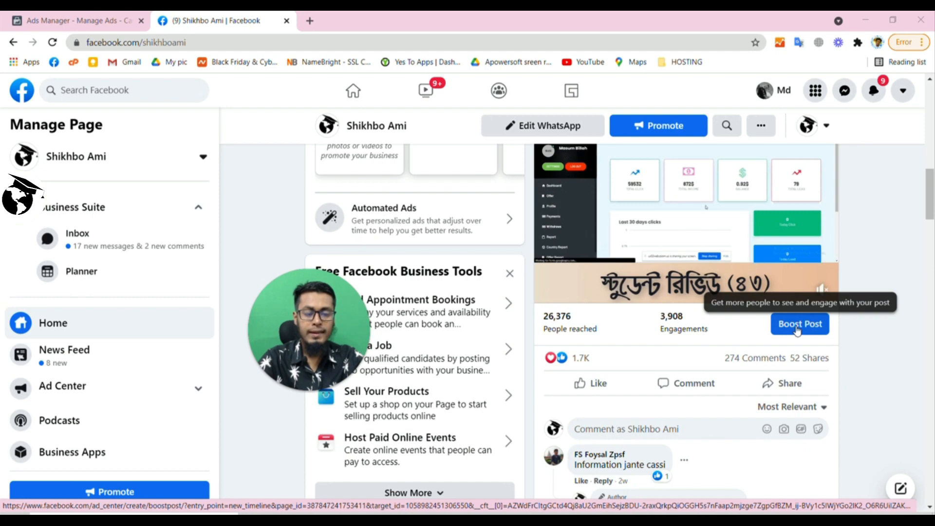
{"action": "scroll", "coordinate": [796, 330], "scroll_direction": "down", "scroll_amount": 6}
{"action": "scroll", "coordinate": [797, 331], "scroll_direction": "down", "scroll_amount": 8}
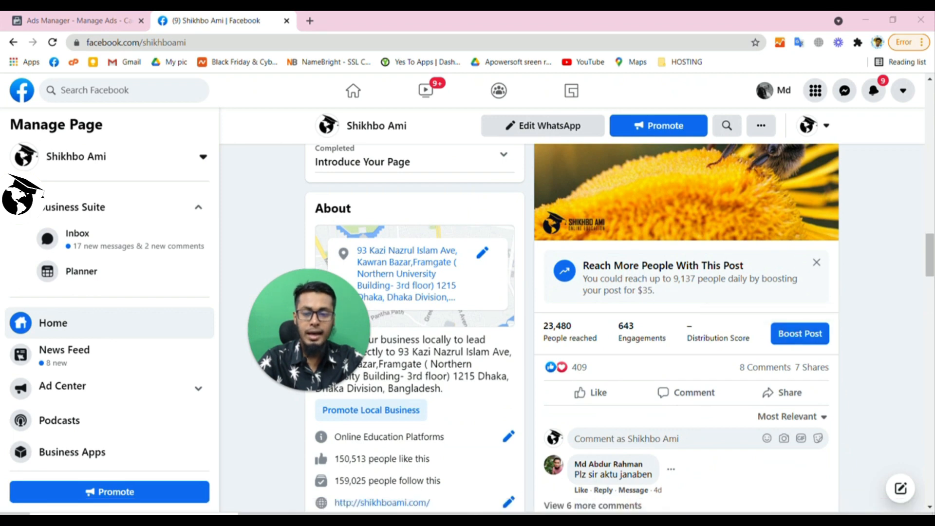
Return to Ads Manager and create a new campaign with the Engagement objective and the Post engagement type.
{"action": "left_click", "coordinate": [73, 22]}
{"action": "left_click_drag", "start_coordinate": [306, 321], "coordinate": [861, 346]}
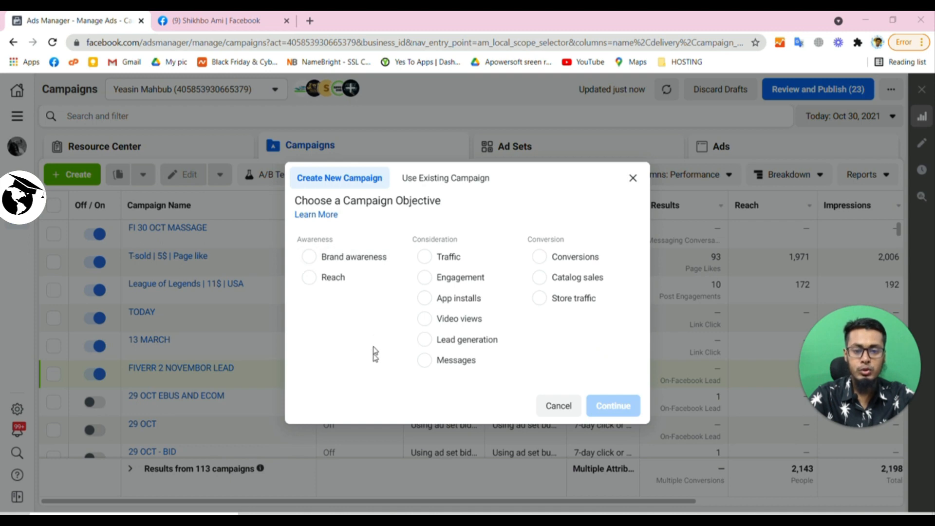
{"action": "left_click", "coordinate": [441, 282]}
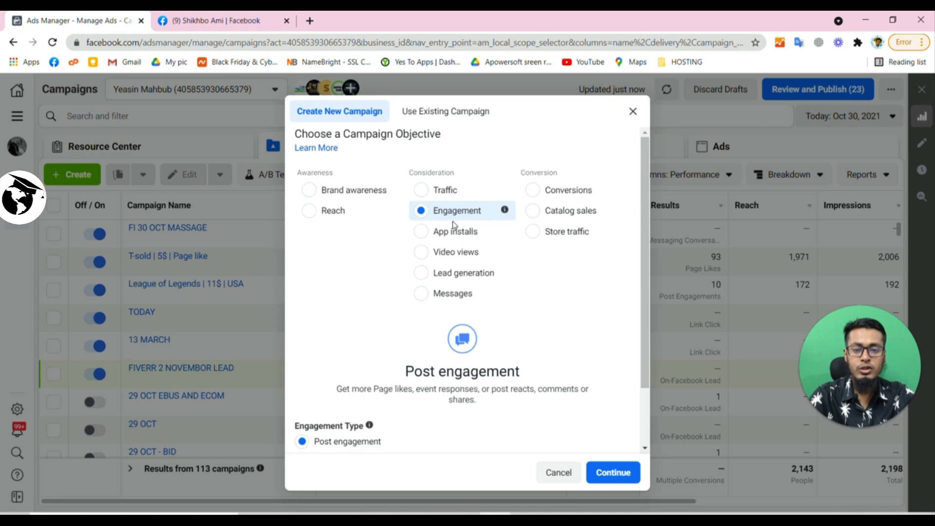
{"action": "scroll", "coordinate": [360, 295], "scroll_direction": "down", "scroll_amount": 2}
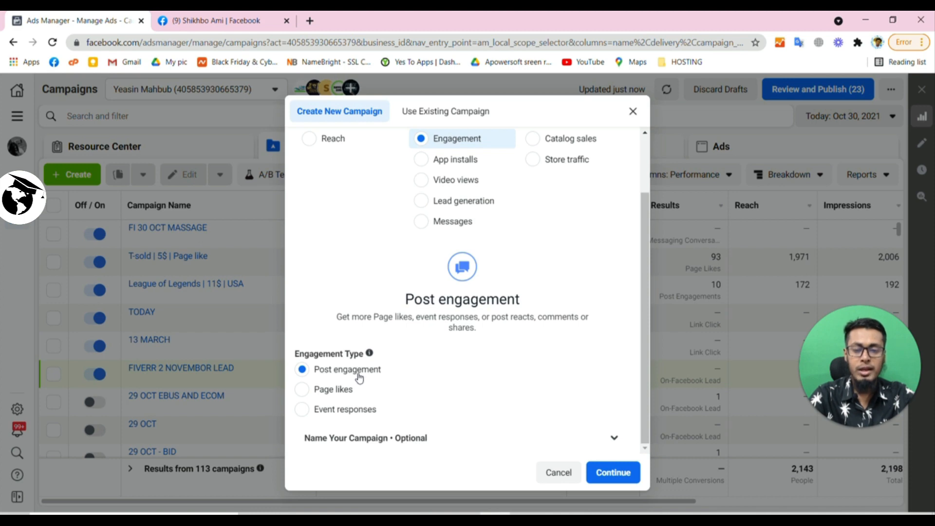
{"action": "left_click", "coordinate": [602, 477]}
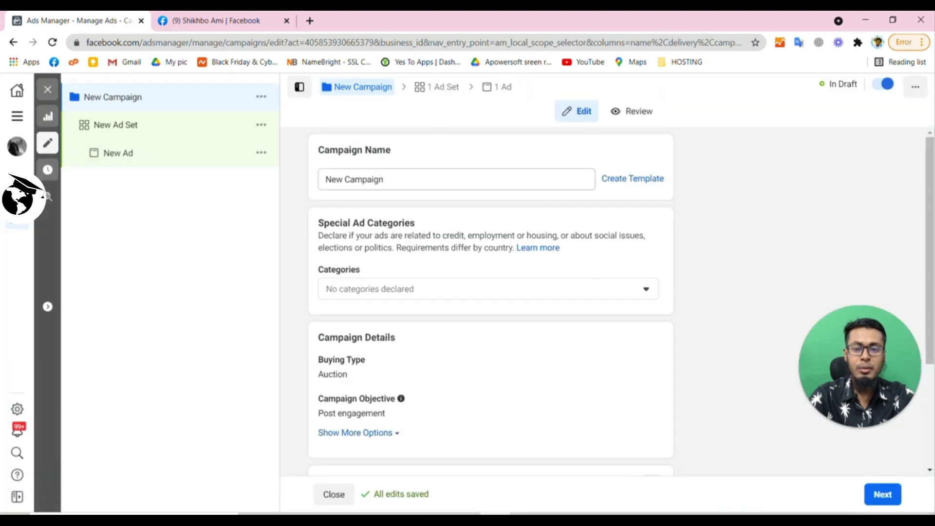
Replace the default campaign name with "Engagement", copying the word from the campaign objective and capitalizing its first letter.
{"action": "triple_click", "coordinate": [359, 178]}
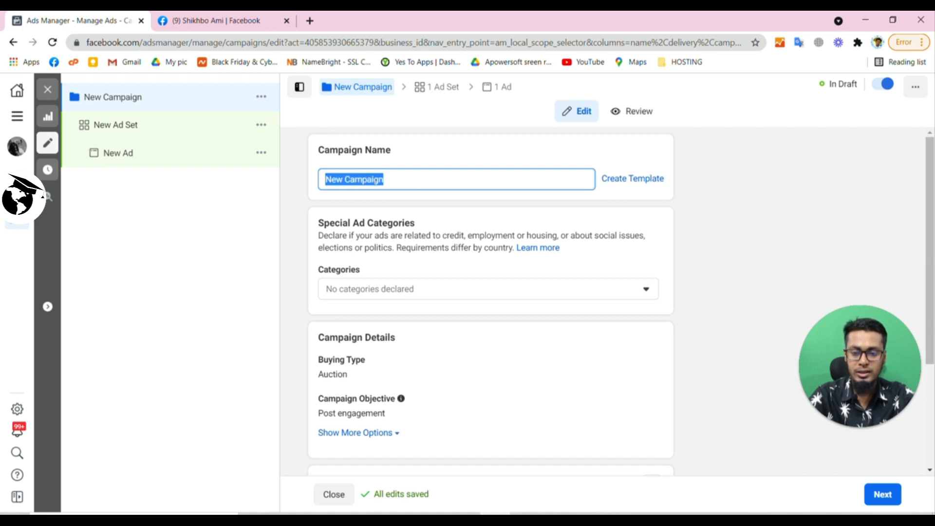
{"action": "double_click", "coordinate": [362, 413]}
{"action": "key", "text": "ctrl+c"}
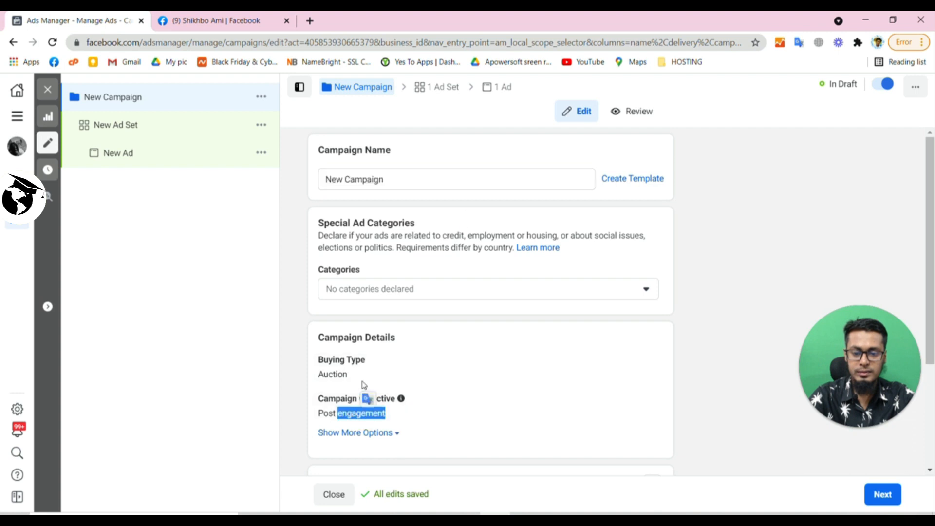
{"action": "left_click", "coordinate": [370, 179]}
{"action": "key", "text": "ctrl+a"}
{"action": "key", "text": "ctrl+v"}
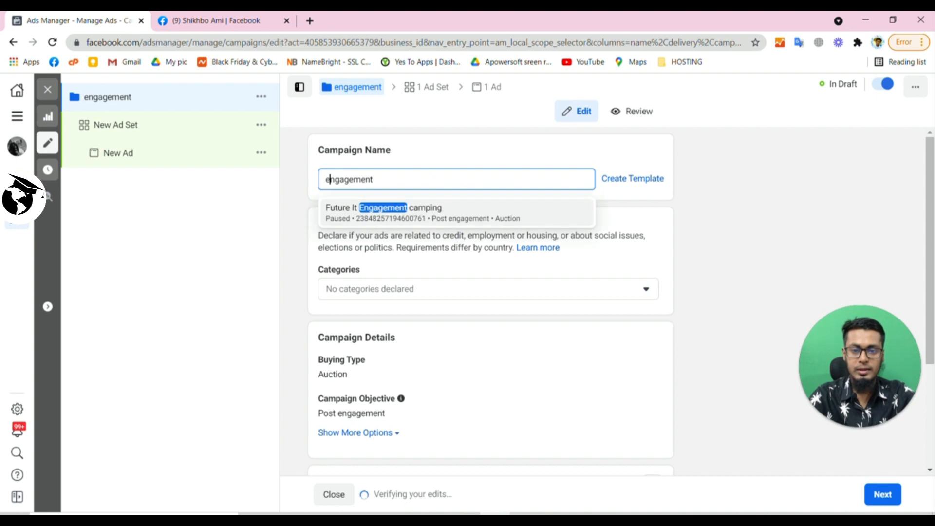
{"action": "left_click", "coordinate": [394, 179]}
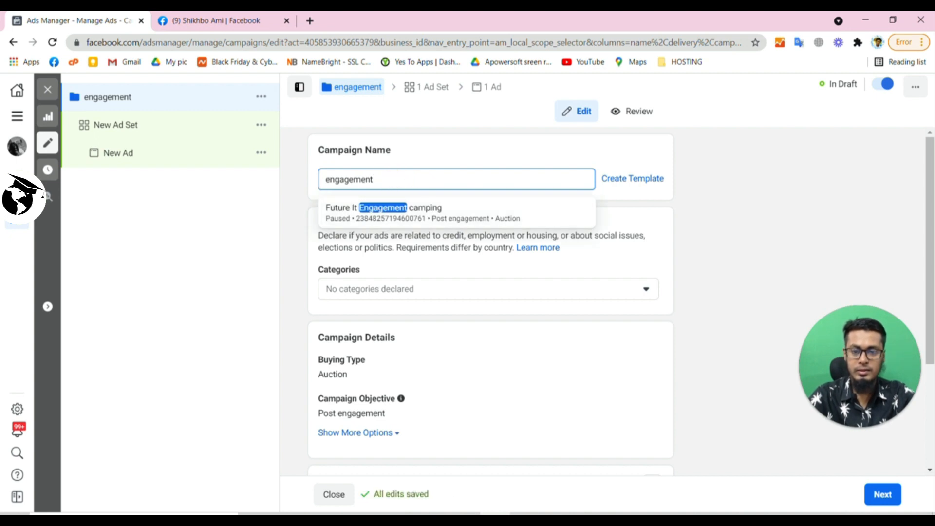
{"action": "key", "text": "BackSpace"}
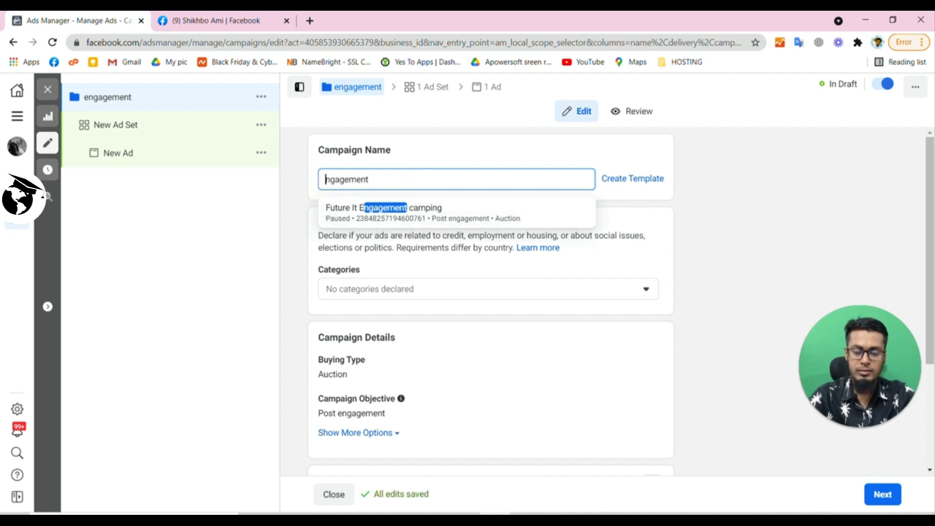
{"action": "type", "text": "E"}
{"action": "left_click", "coordinate": [396, 177]}
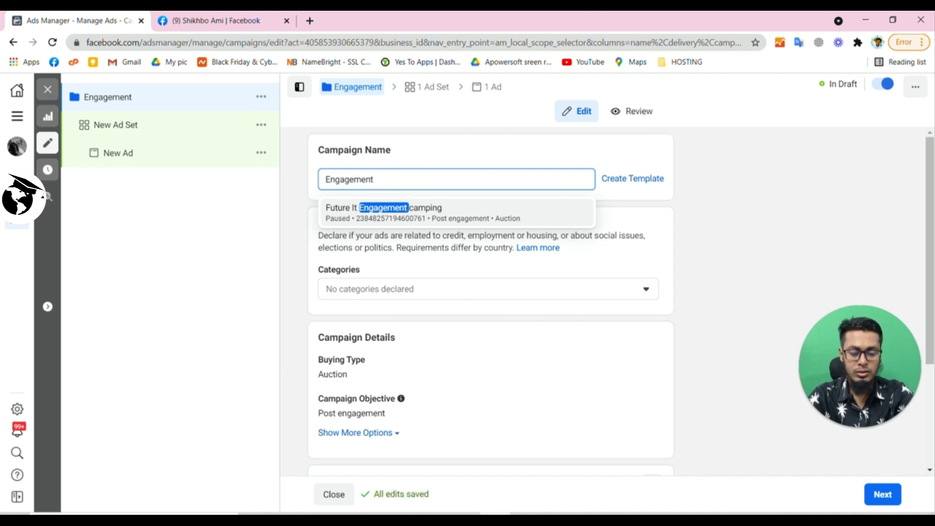
Append the brand to the campaign name so it reads "Engagement | Tsold |".
{"action": "type", "text": "| t"}
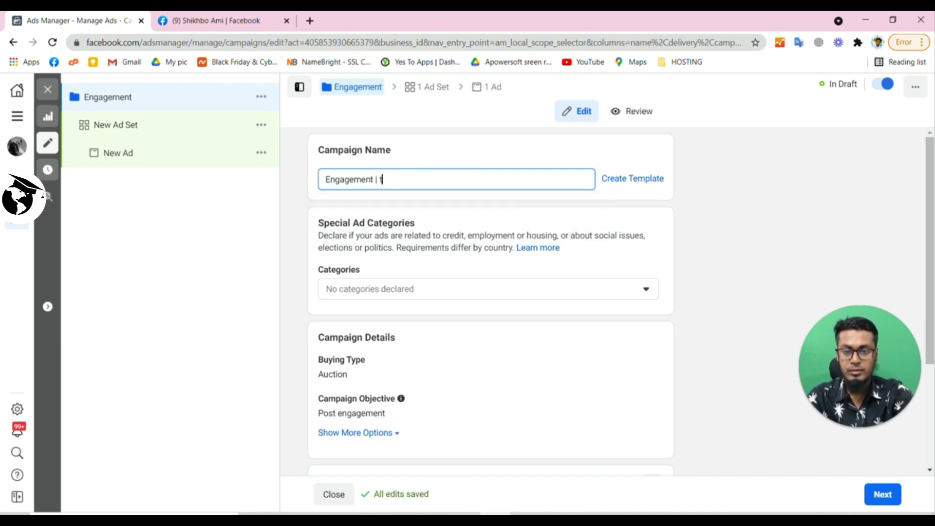
{"action": "key", "text": "BackSpace"}
{"action": "type", "text": "T"}
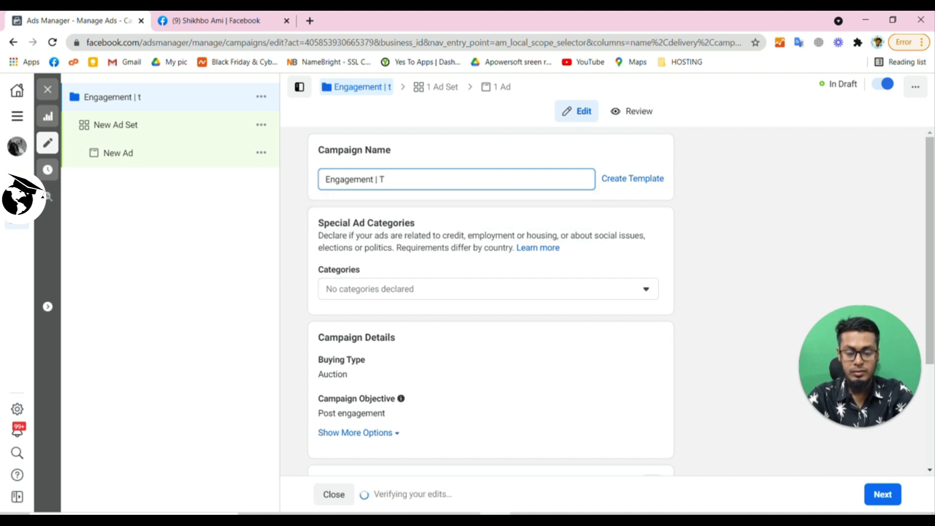
{"action": "type", "text": "scld |"}
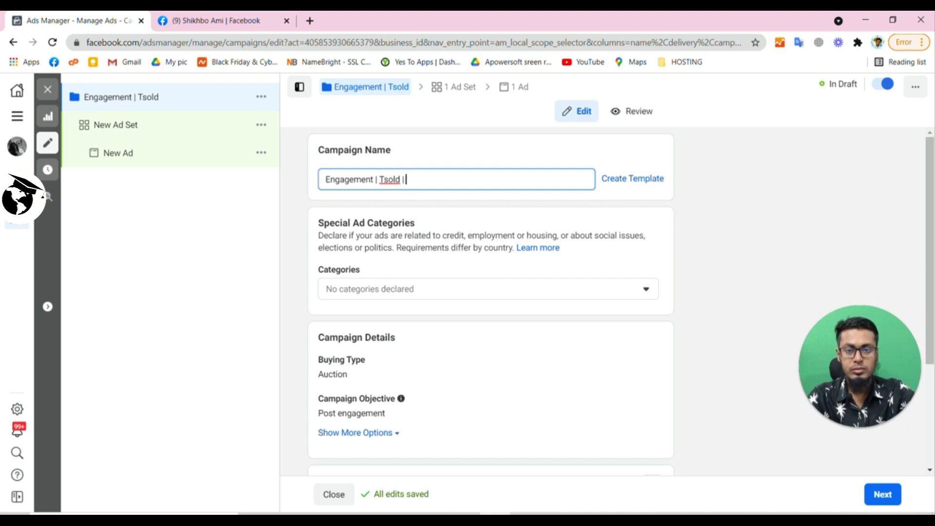
Check the product name in the TSOLD page's Kaftan post and add "Kaftan Abaya" to the end of the campaign name.
{"action": "left_click", "coordinate": [525, 520]}
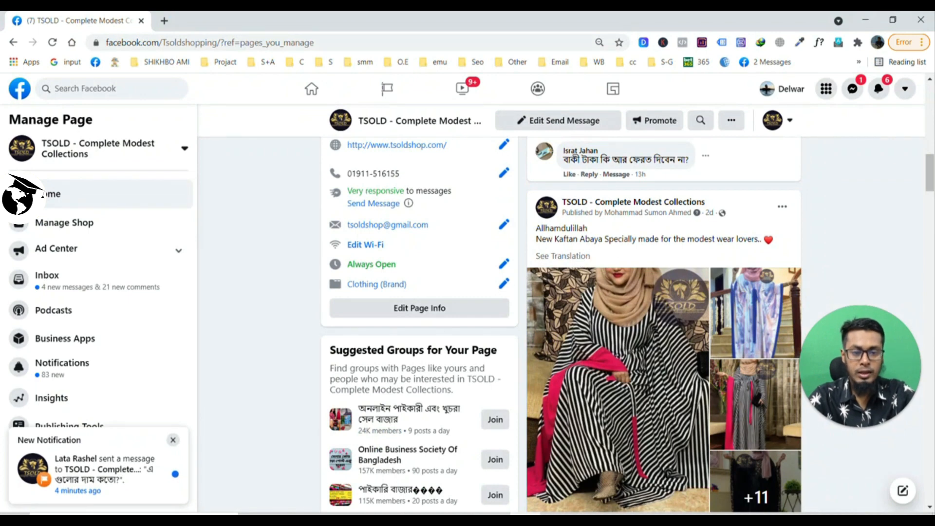
{"action": "left_click_drag", "start_coordinate": [554, 239], "coordinate": [602, 239]}
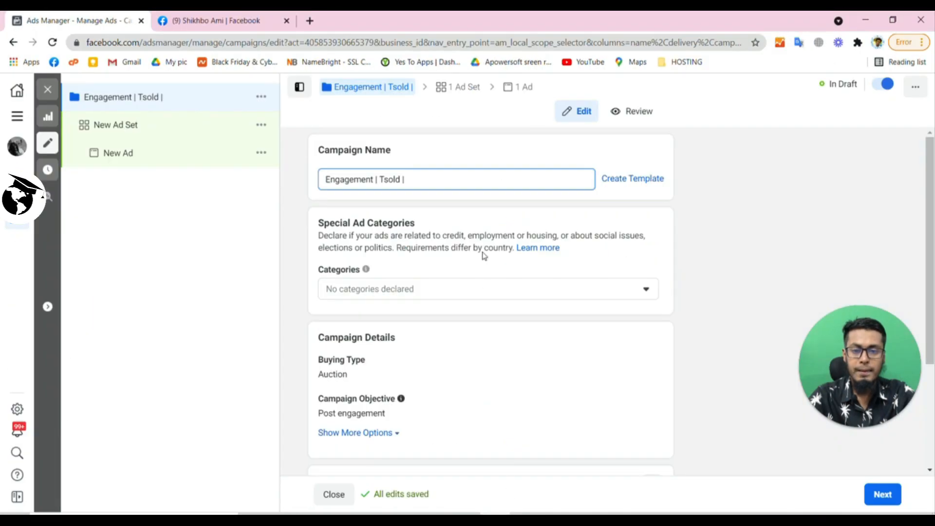
{"action": "type", "text": "Kaftan Abaya"}
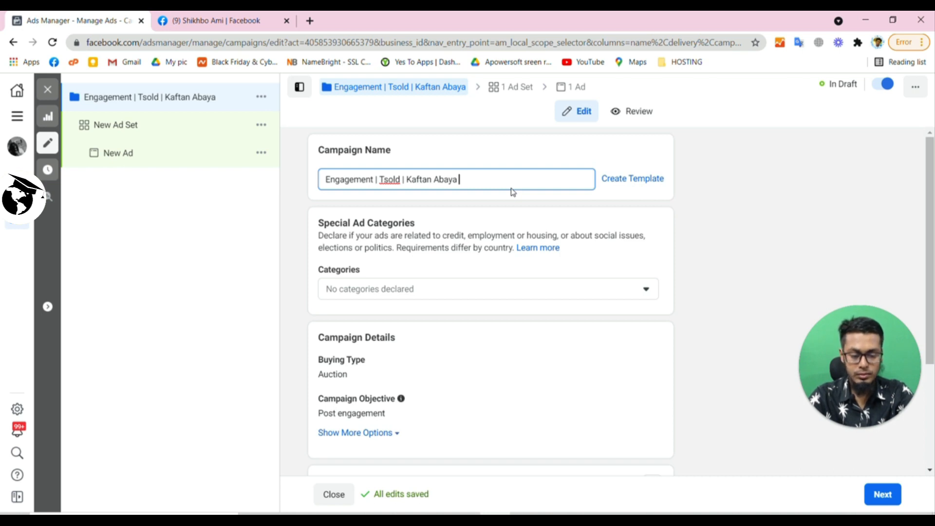
Append "| 2$" to the campaign name.
{"action": "type", "text": "2"}
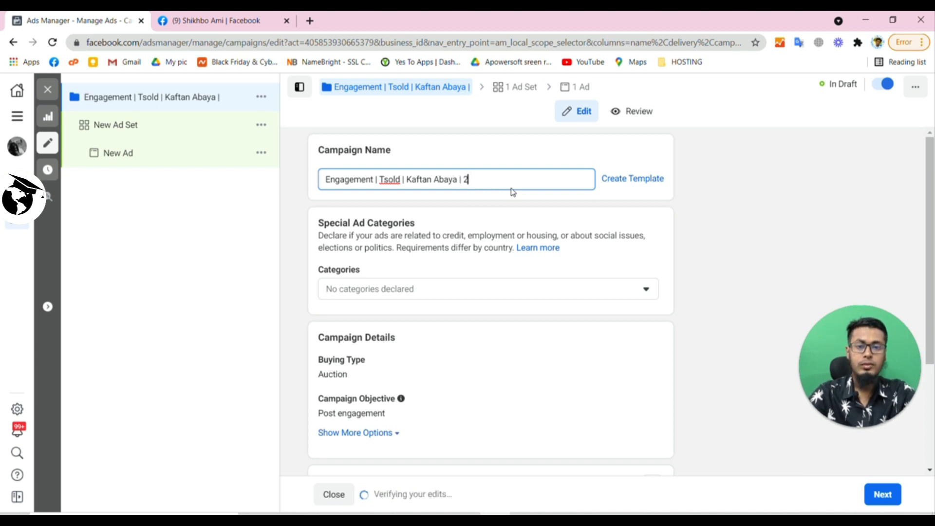
{"action": "type", "text": "$"}
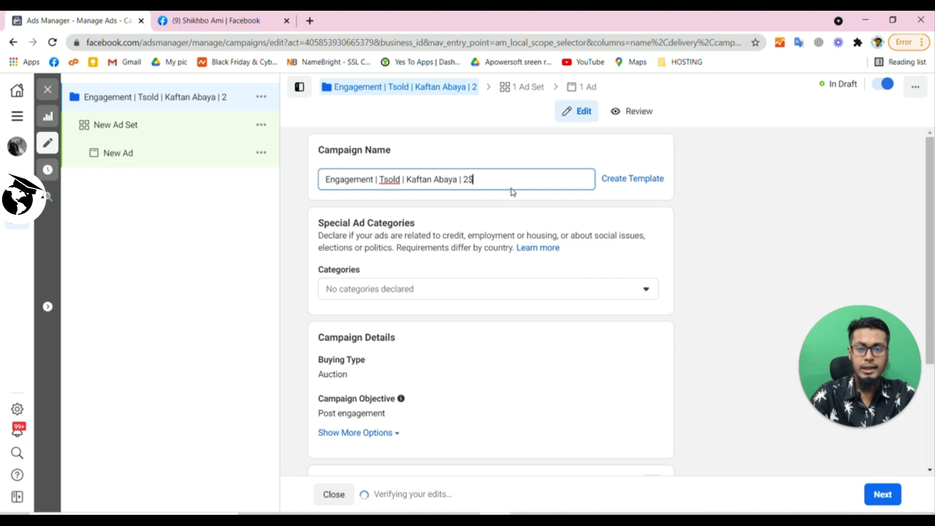
{"action": "left_click", "coordinate": [463, 198]}
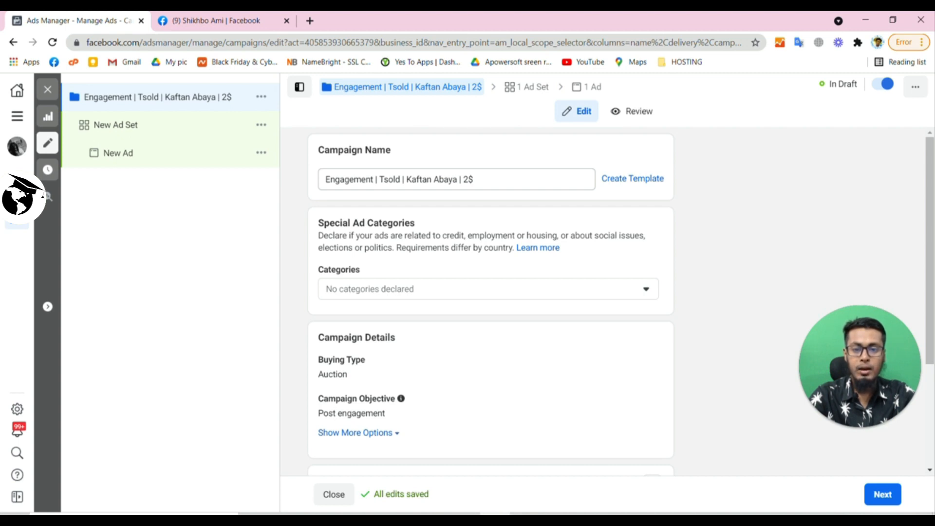
Remove the "| 2$" ending from the campaign name.
{"action": "left_click", "coordinate": [478, 179]}
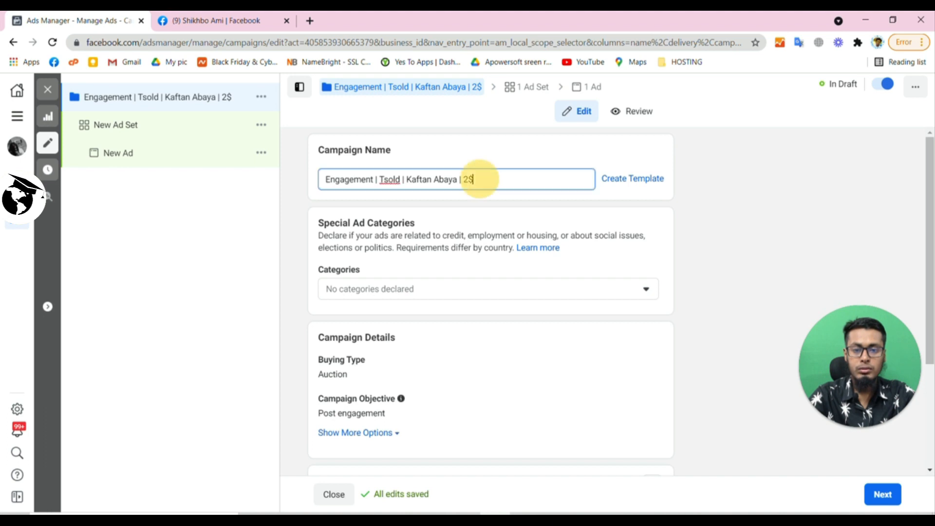
{"action": "key", "text": "BackSpace"}
{"action": "key", "text": "BackSpace"}
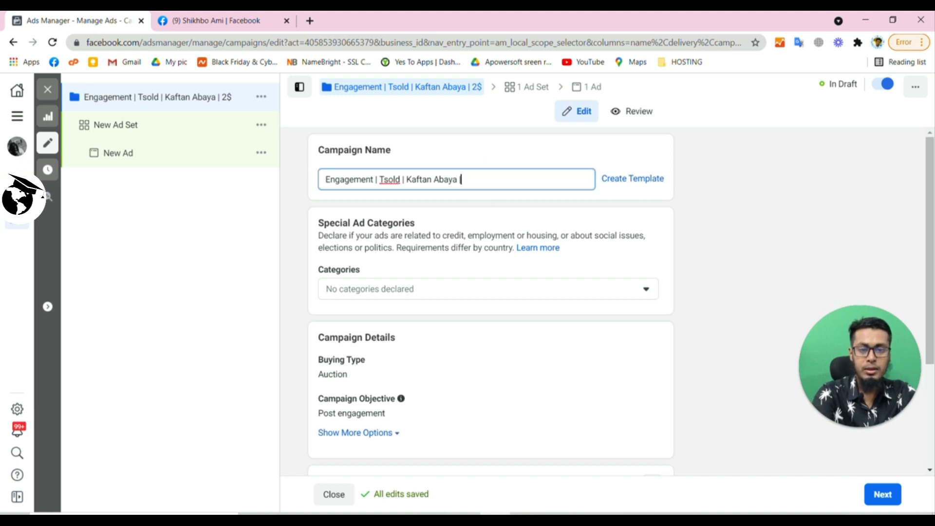
{"action": "key", "text": "BackSpace"}
{"action": "key", "text": "BackSpace"}
Copy "Kaftan Abaya" from the campaign name and continue to the ad set settings.
{"action": "left_click_drag", "start_coordinate": [459, 180], "coordinate": [407, 191]}
{"action": "key", "text": "ctrl+c"}
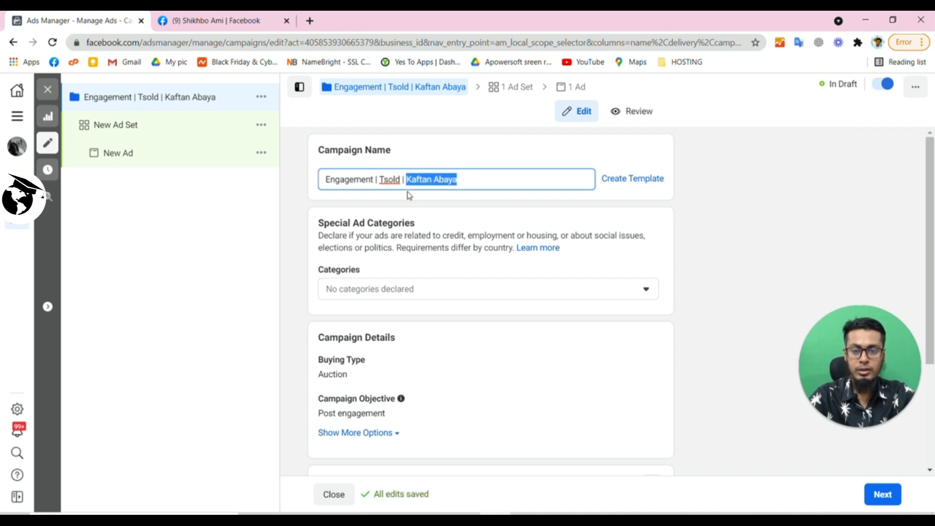
{"action": "left_click", "coordinate": [452, 202]}
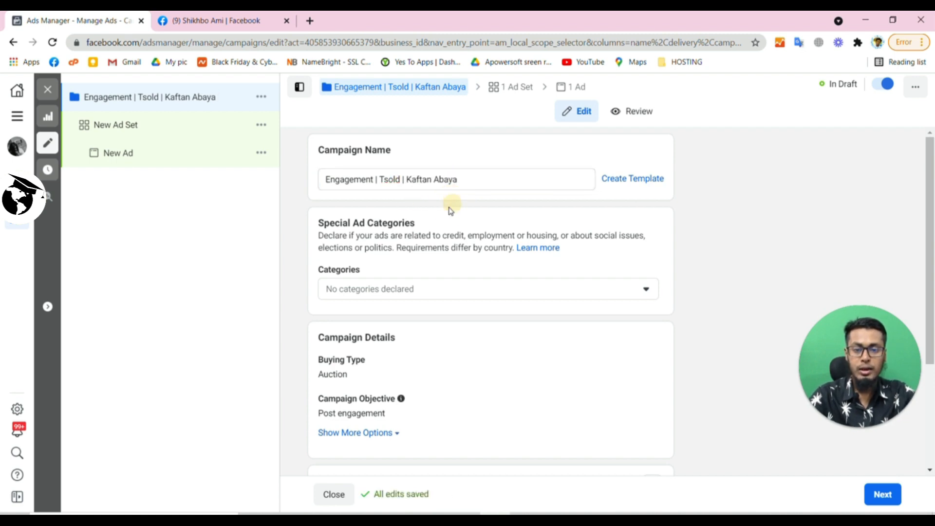
{"action": "scroll", "coordinate": [431, 265], "scroll_direction": "down", "scroll_amount": 3}
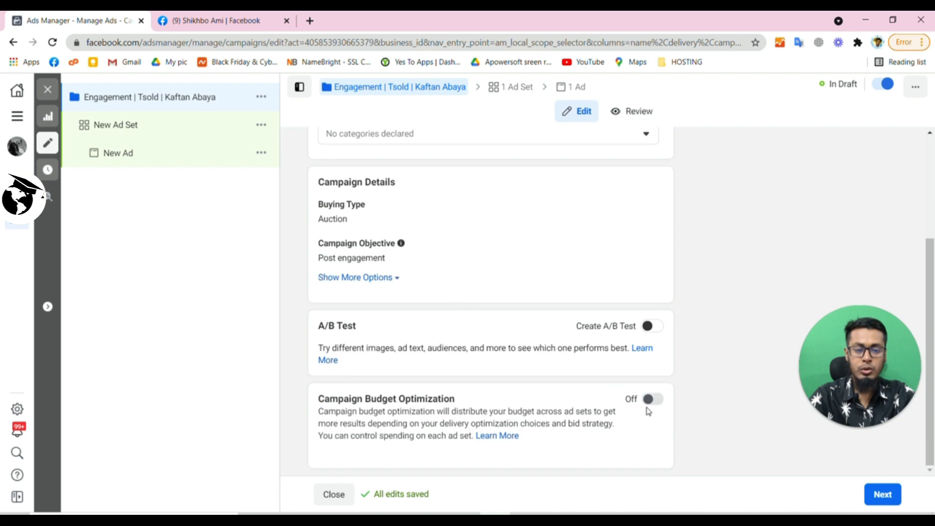
{"action": "left_click", "coordinate": [874, 493]}
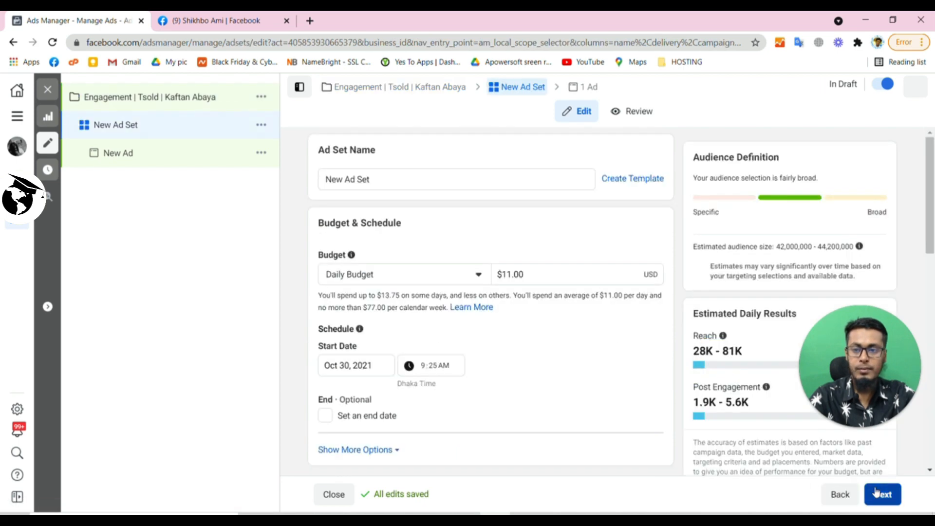
Name the ad set "Kaftan Abaya -2$" using the copied product name.
{"action": "left_click", "coordinate": [390, 181]}
{"action": "key", "text": "ctrl+a"}
{"action": "key", "text": "ctrl+v"}
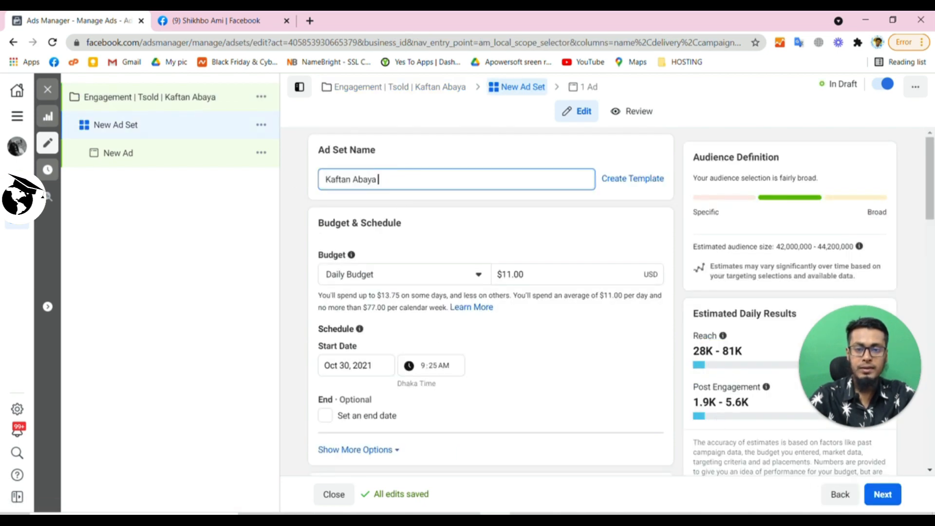
{"action": "type", "text": "-3"}
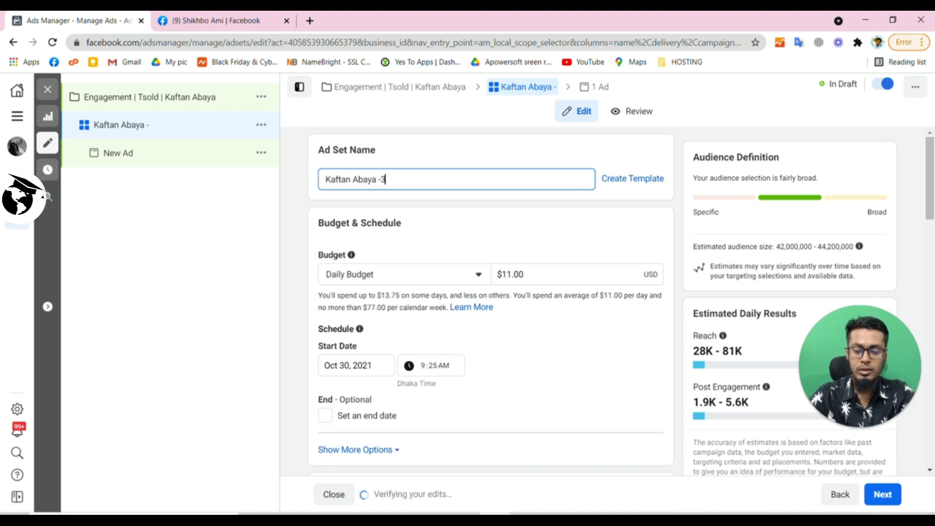
{"action": "key", "text": "BackSpace"}
{"action": "type", "text": "2S"}
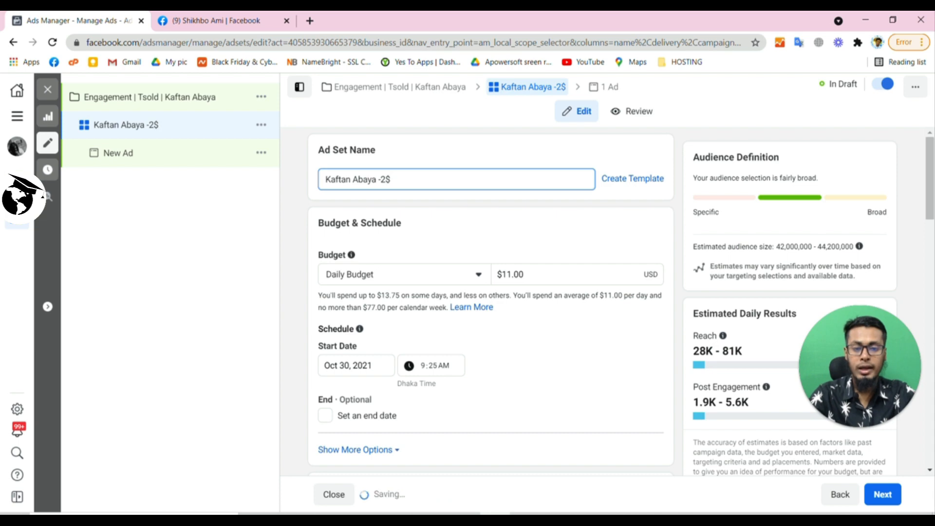
Set the ad set's daily budget to $2.00 and view the available budget types without changing the type.
{"action": "left_click", "coordinate": [510, 274]}
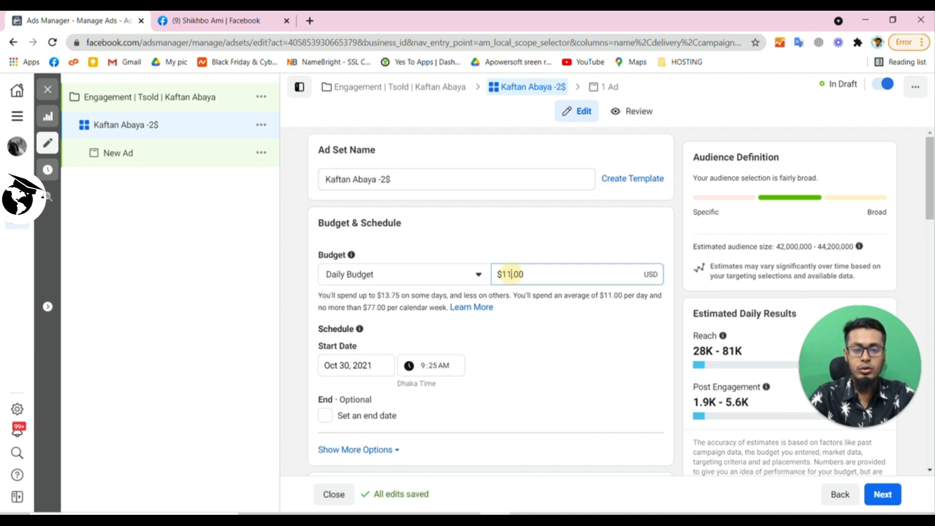
{"action": "key", "text": "BackSpace"}
{"action": "key", "text": "BackSpace"}
{"action": "type", "text": "2"}
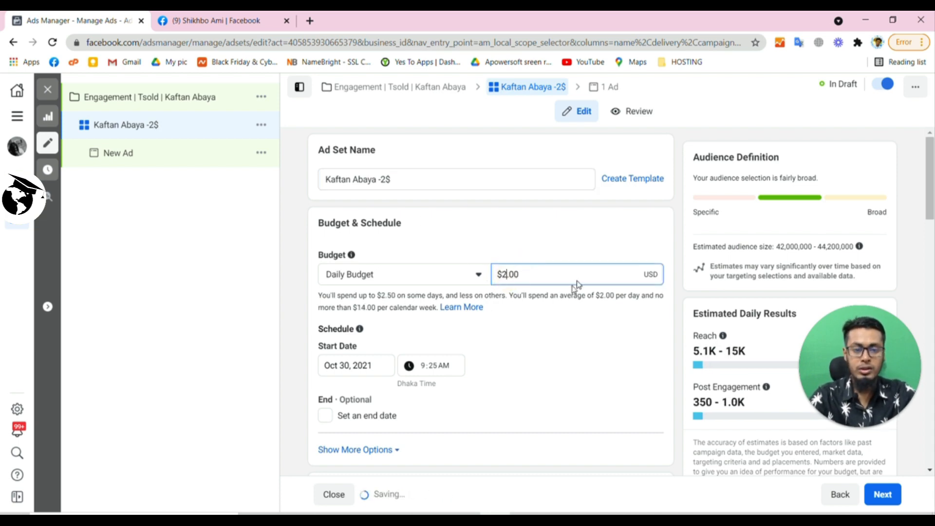
{"action": "left_click", "coordinate": [561, 332]}
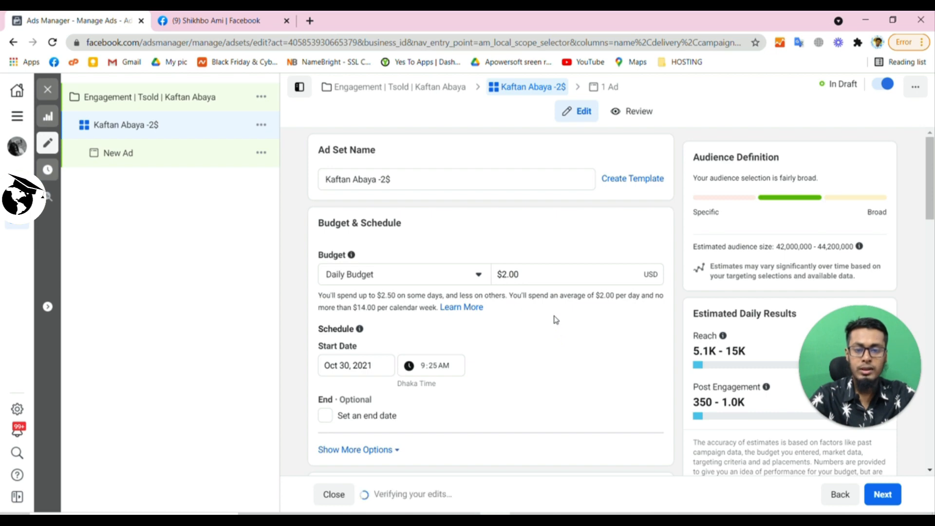
{"action": "scroll", "coordinate": [555, 319], "scroll_direction": "down", "scroll_amount": 1}
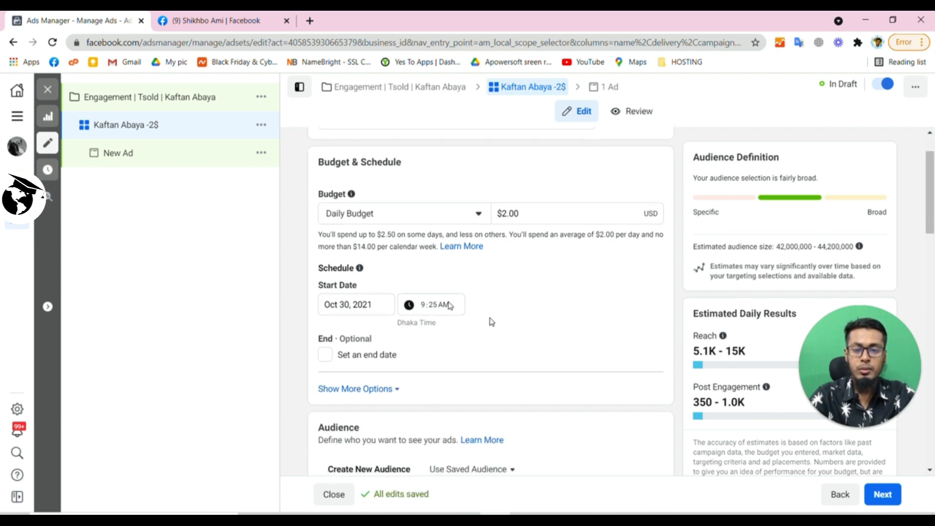
{"action": "left_click", "coordinate": [389, 214]}
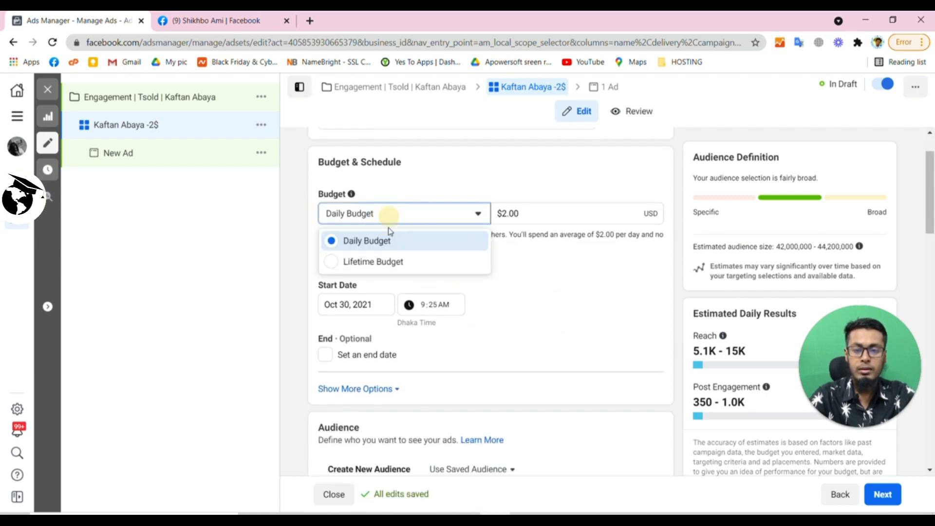
{"action": "left_click", "coordinate": [562, 284]}
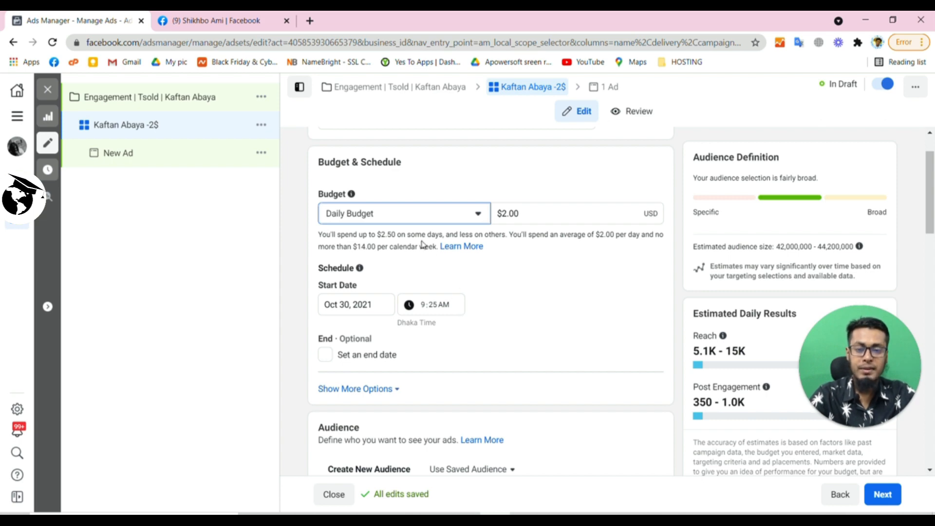
Remove Bangladesh from the audience locations.
{"action": "scroll", "coordinate": [422, 244], "scroll_direction": "down", "scroll_amount": 3}
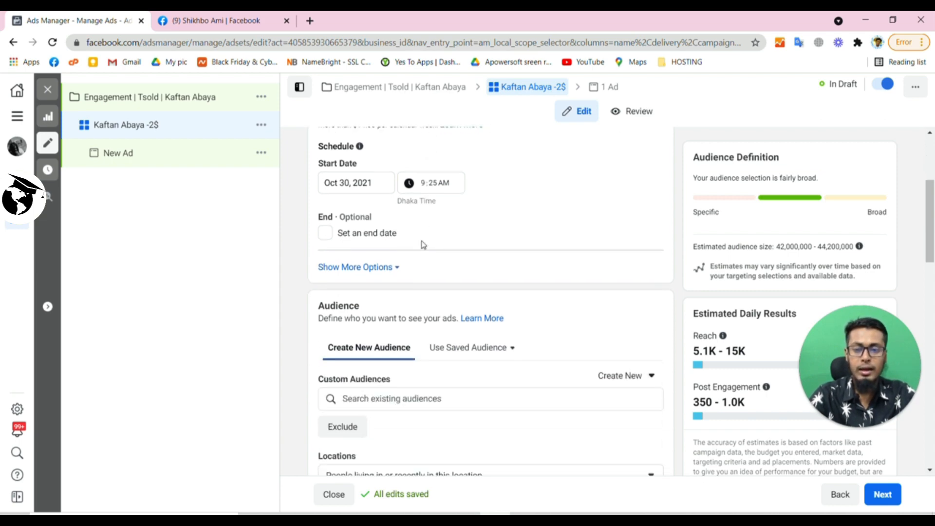
{"action": "scroll", "coordinate": [423, 245], "scroll_direction": "down", "scroll_amount": 6}
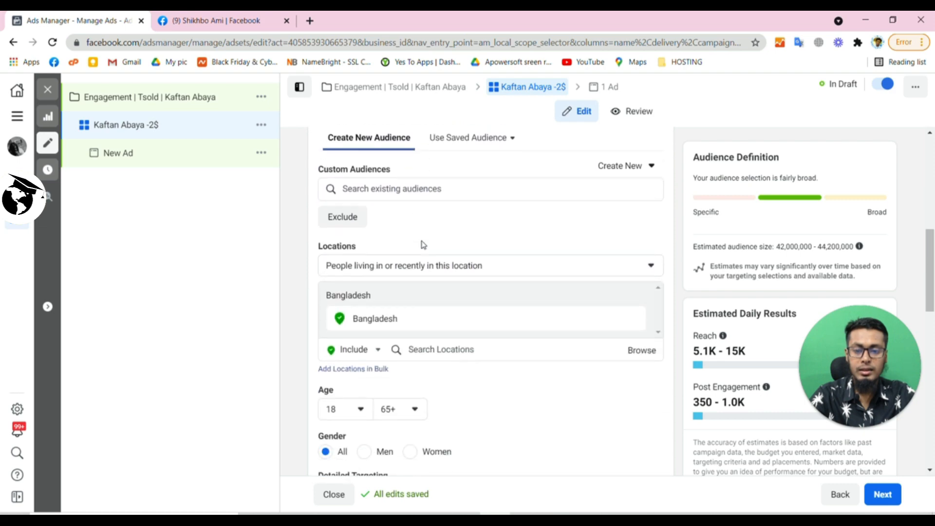
{"action": "left_click", "coordinate": [634, 284]}
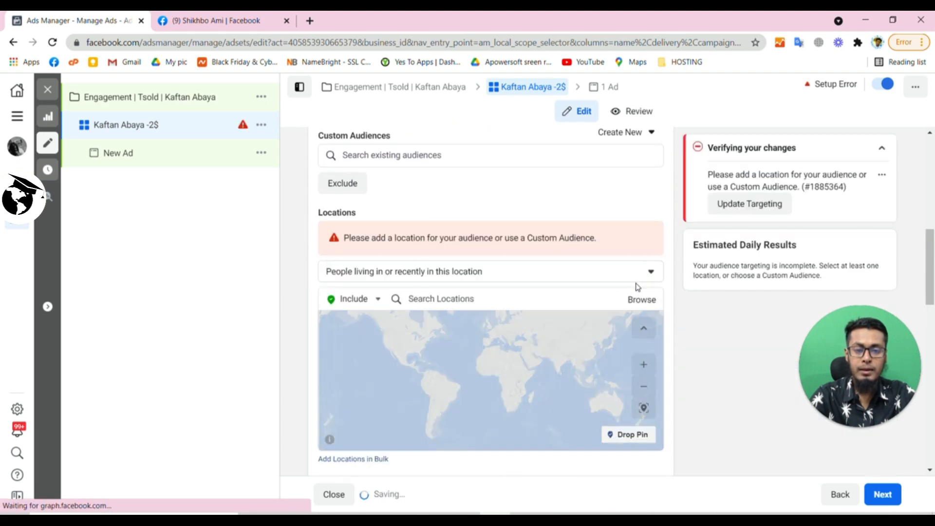
{"action": "scroll", "coordinate": [499, 284], "scroll_direction": "down", "scroll_amount": 1}
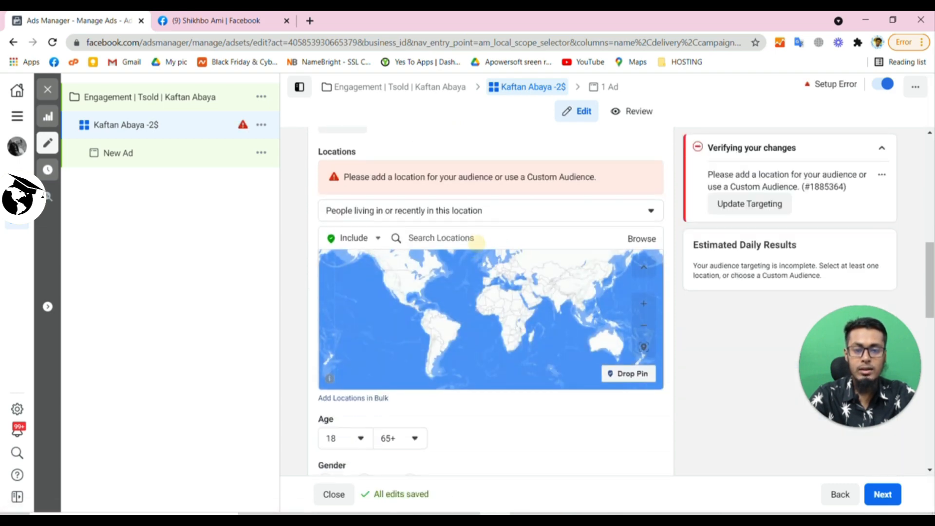
Search the audience locations for dhaka, clear that search, and include the country Bangladesh instead.
{"action": "left_click", "coordinate": [474, 238]}
{"action": "type", "text": "dhaka"}
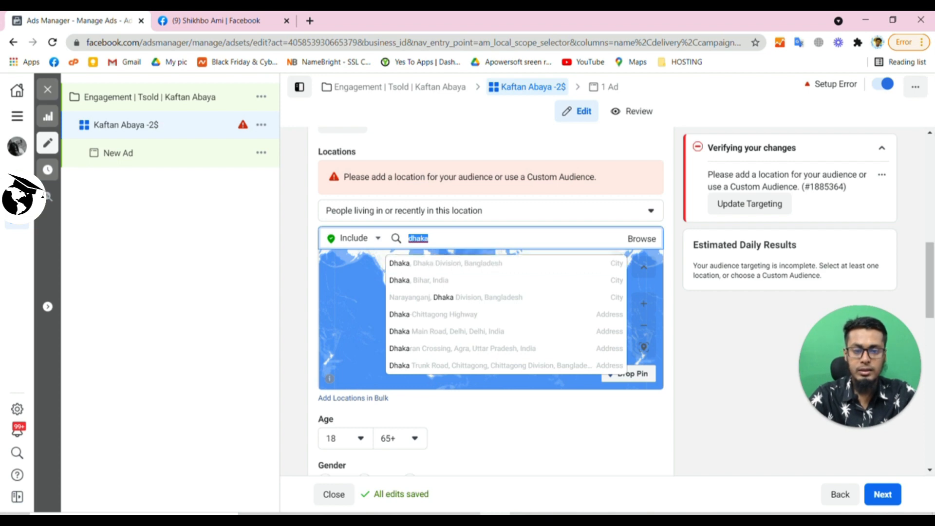
{"action": "key", "text": "BackSpace"}
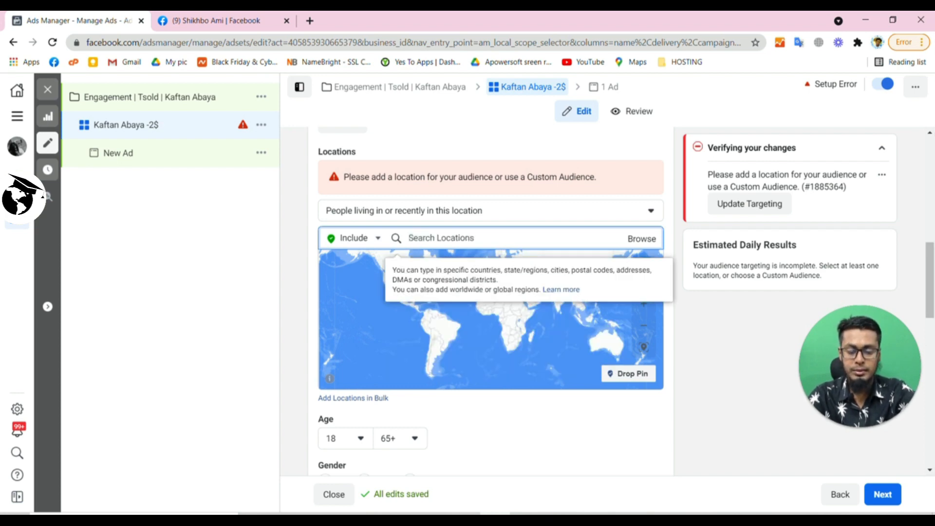
{"action": "type", "text": "bangladesh"}
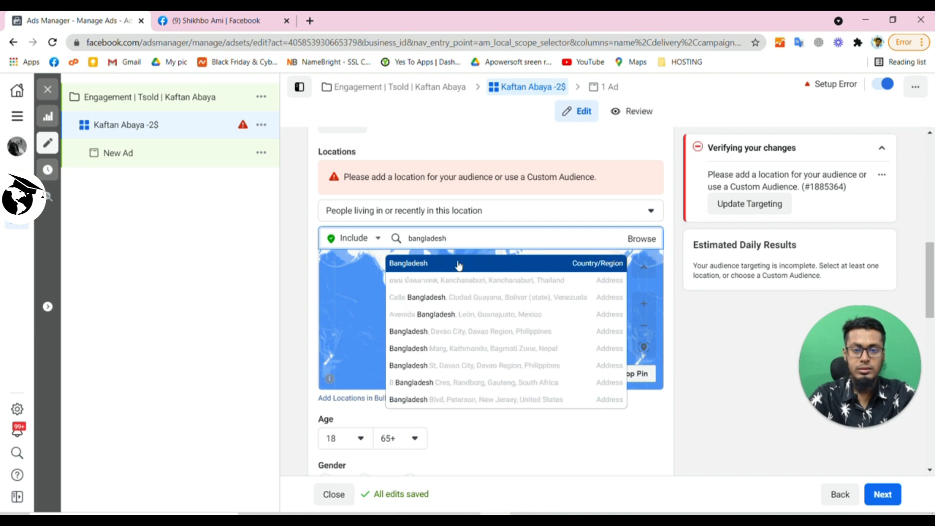
{"action": "left_click", "coordinate": [458, 265]}
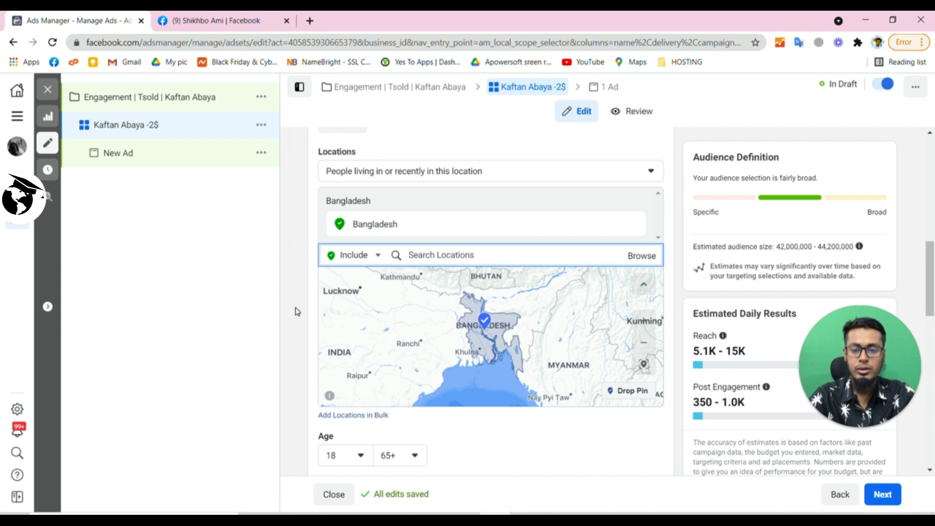
Set the audience's maximum age to 40, keeping the minimum at 18, and limit the gender to Women.
{"action": "scroll", "coordinate": [297, 312], "scroll_direction": "down", "scroll_amount": 4}
{"action": "left_click", "coordinate": [336, 275]}
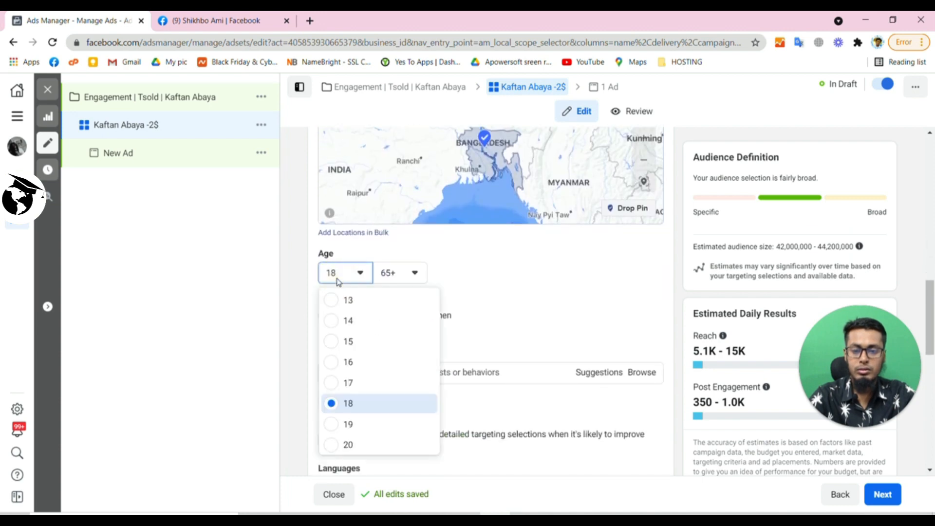
{"action": "left_click", "coordinate": [411, 272]}
{"action": "scroll", "coordinate": [424, 358], "scroll_direction": "up", "scroll_amount": 7}
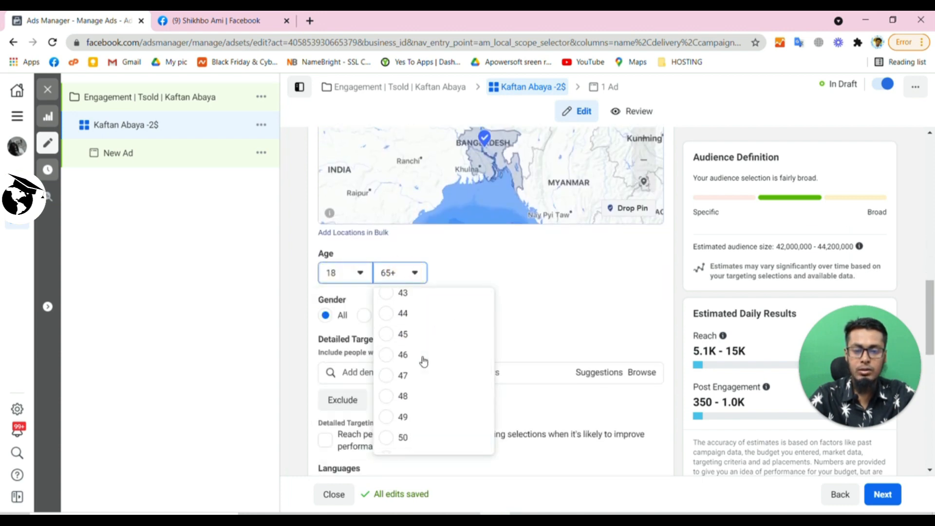
{"action": "scroll", "coordinate": [407, 317], "scroll_direction": "up", "scroll_amount": 2}
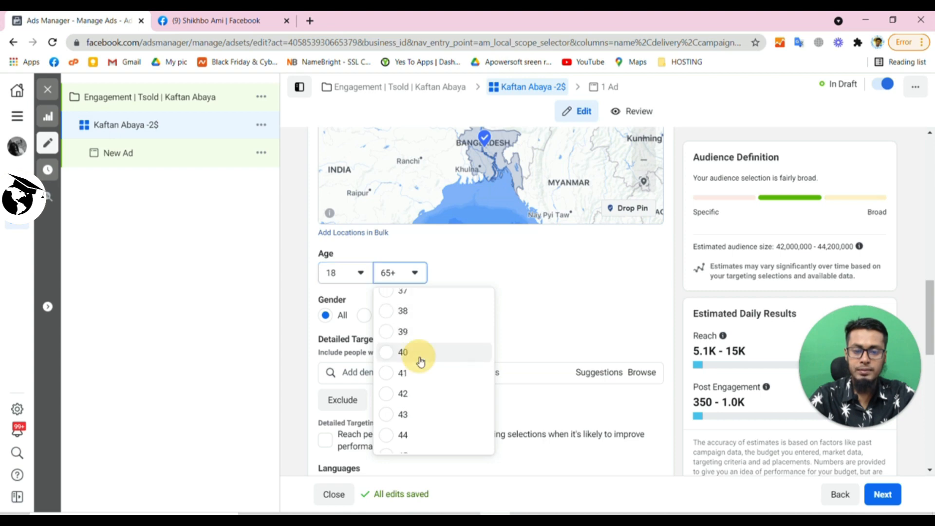
{"action": "left_click", "coordinate": [419, 355]}
{"action": "left_click", "coordinate": [430, 315]}
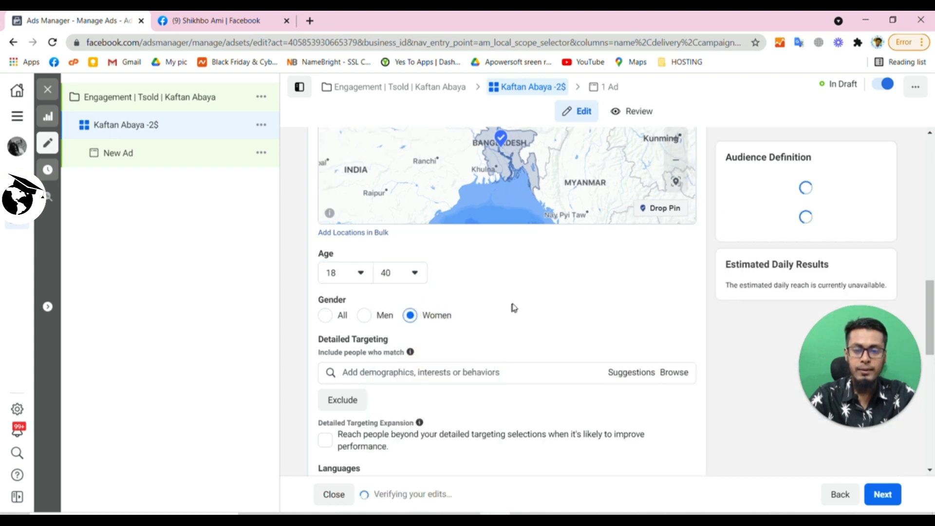
Search the detailed targeting for "women" and add the interest Women's clothing.
{"action": "scroll", "coordinate": [514, 307], "scroll_direction": "down", "scroll_amount": 1}
{"action": "left_click", "coordinate": [394, 311]}
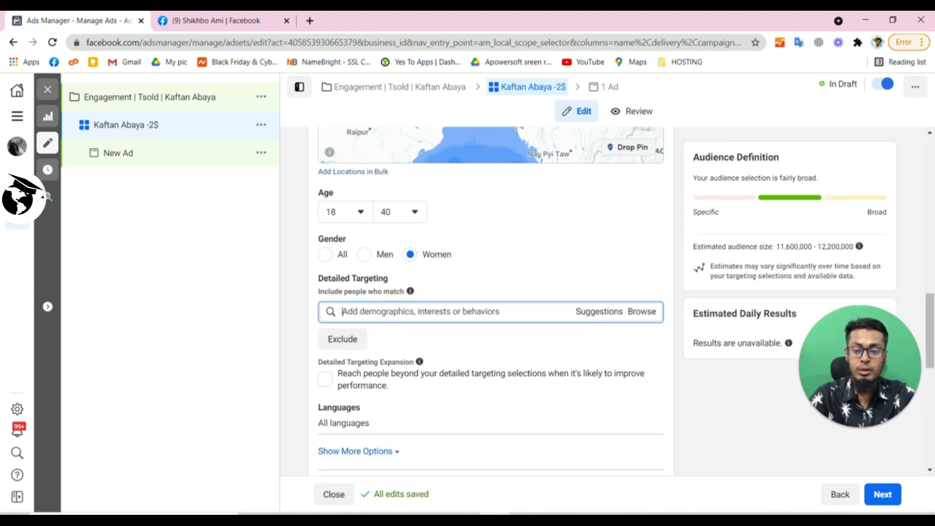
{"action": "type", "text": "women"}
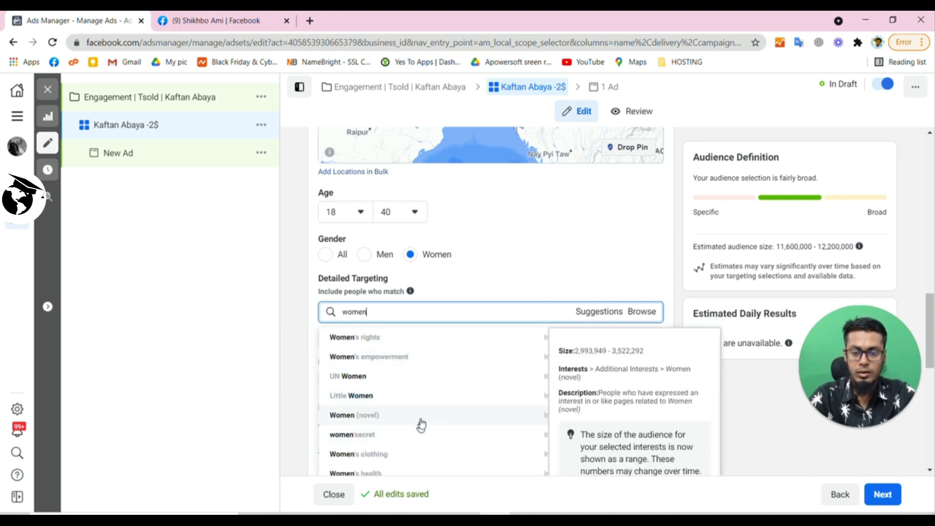
{"action": "left_click", "coordinate": [392, 456]}
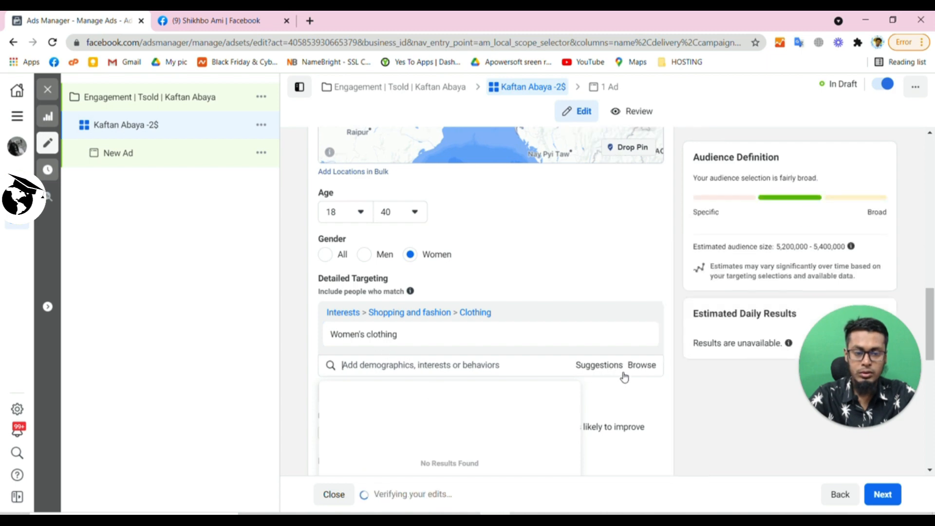
Add the suggested interests Shopping and fashion, Clothing, and Fashion accessories to the detailed targeting.
{"action": "left_click", "coordinate": [600, 369]}
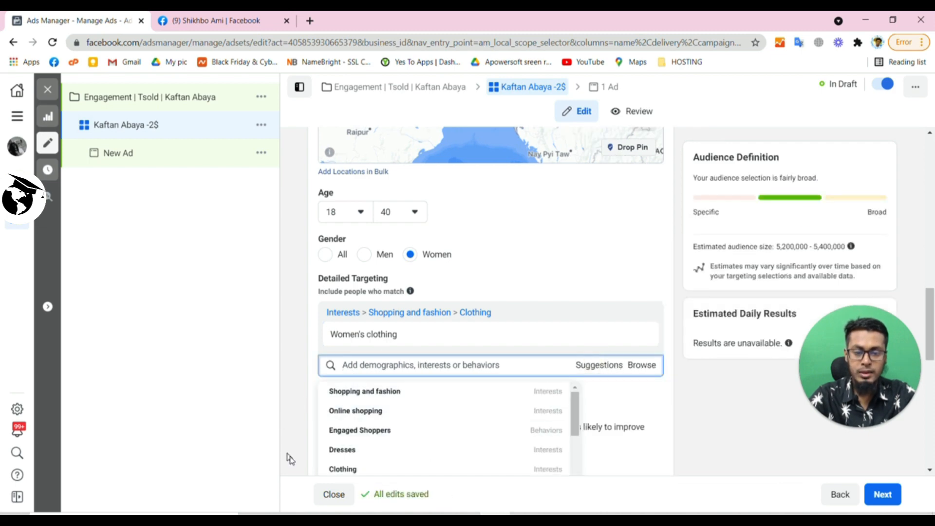
{"action": "left_click", "coordinate": [390, 393]}
{"action": "scroll", "coordinate": [306, 395], "scroll_direction": "down", "scroll_amount": 3}
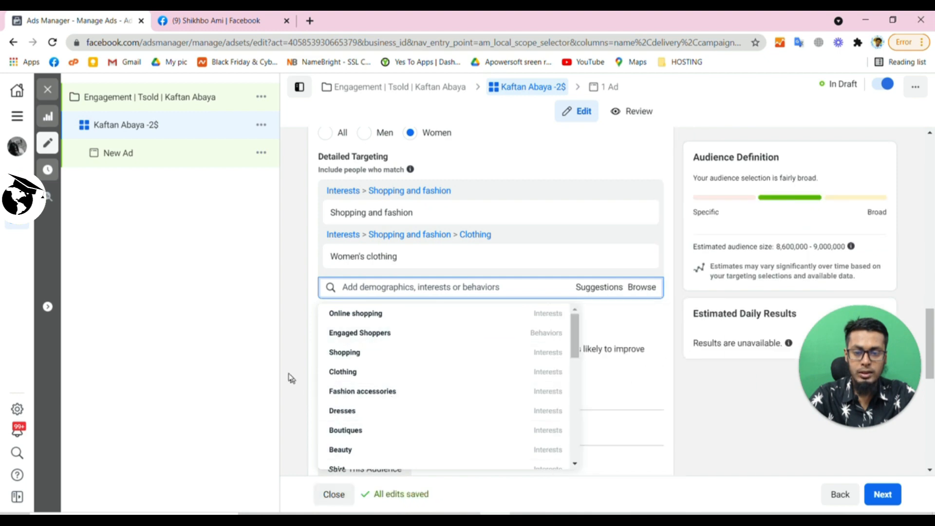
{"action": "left_click", "coordinate": [341, 372]}
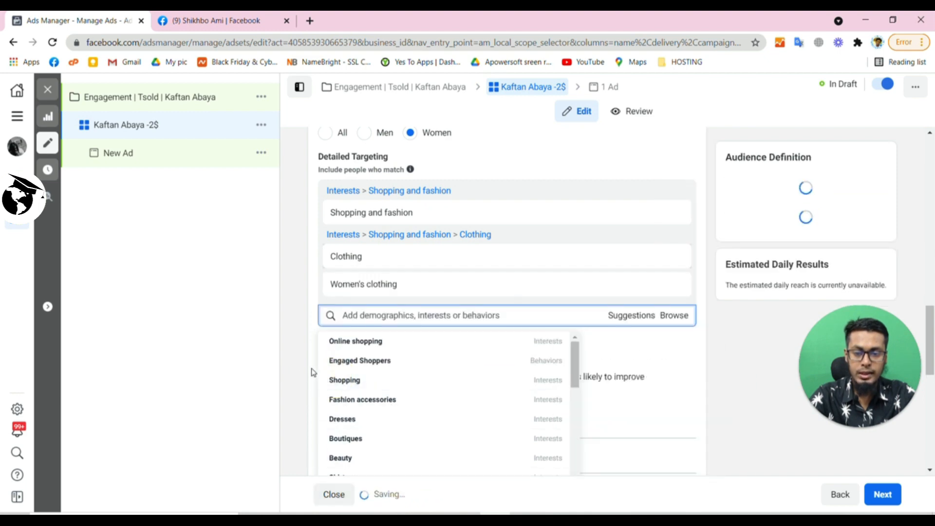
{"action": "left_click", "coordinate": [357, 404]}
Add the suggested interests Jewelry, Dresses, and Ring (jewellery) to the detailed targeting.
{"action": "scroll", "coordinate": [298, 407], "scroll_direction": "down", "scroll_amount": 1}
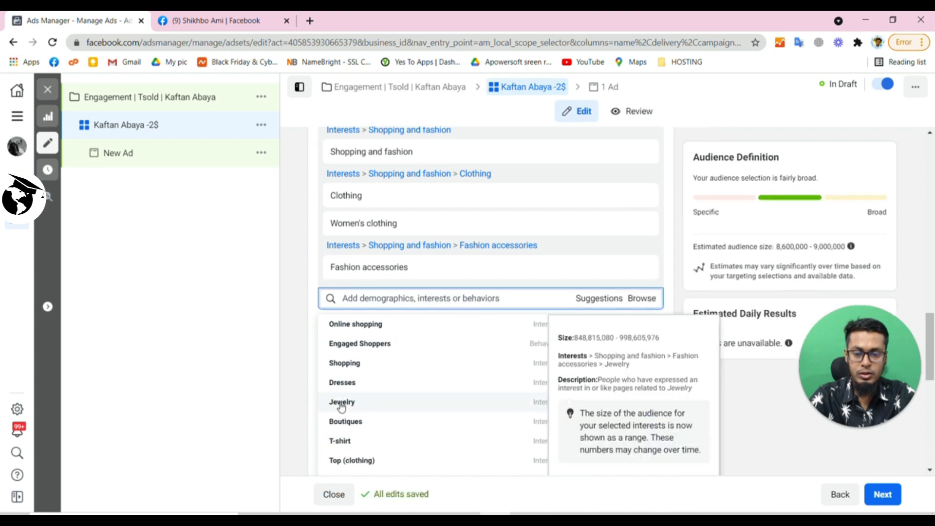
{"action": "left_click", "coordinate": [319, 402]}
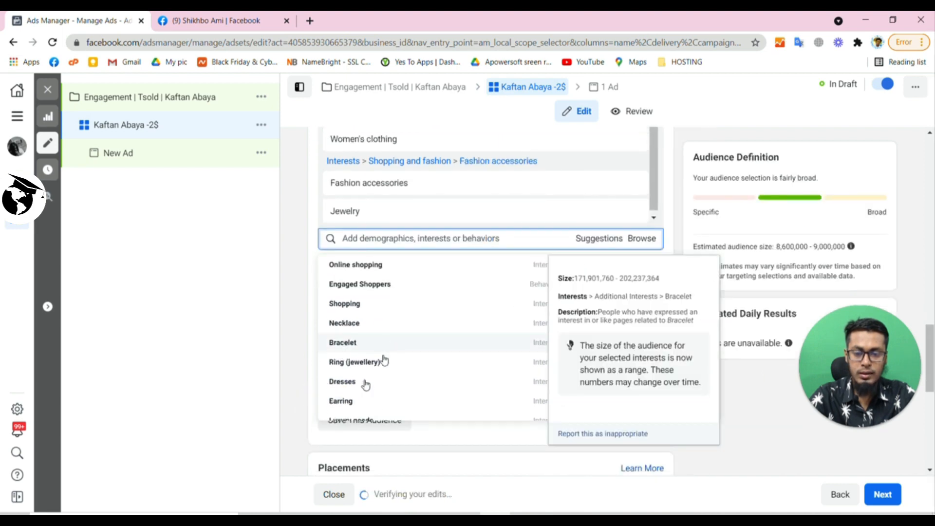
{"action": "left_click", "coordinate": [349, 382]}
{"action": "scroll", "coordinate": [391, 336], "scroll_direction": "down", "scroll_amount": 1}
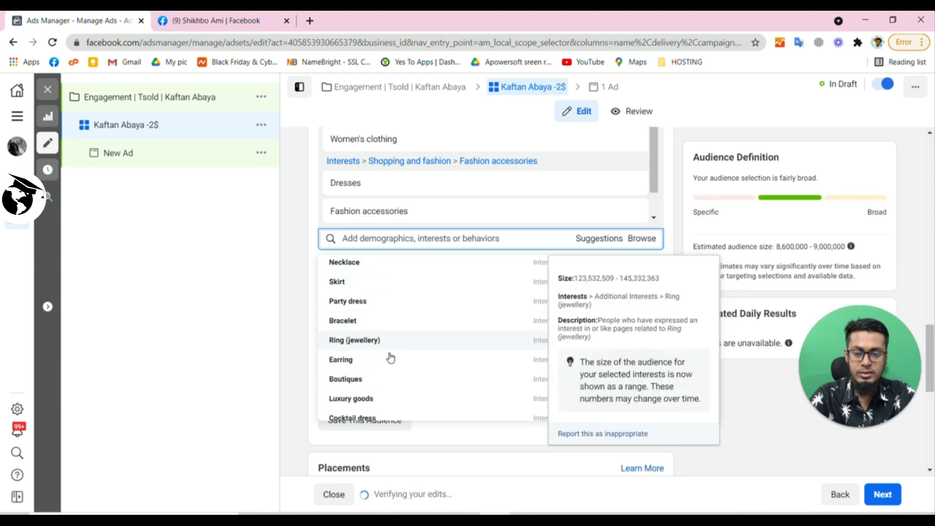
{"action": "scroll", "coordinate": [387, 365], "scroll_direction": "up", "scroll_amount": 3}
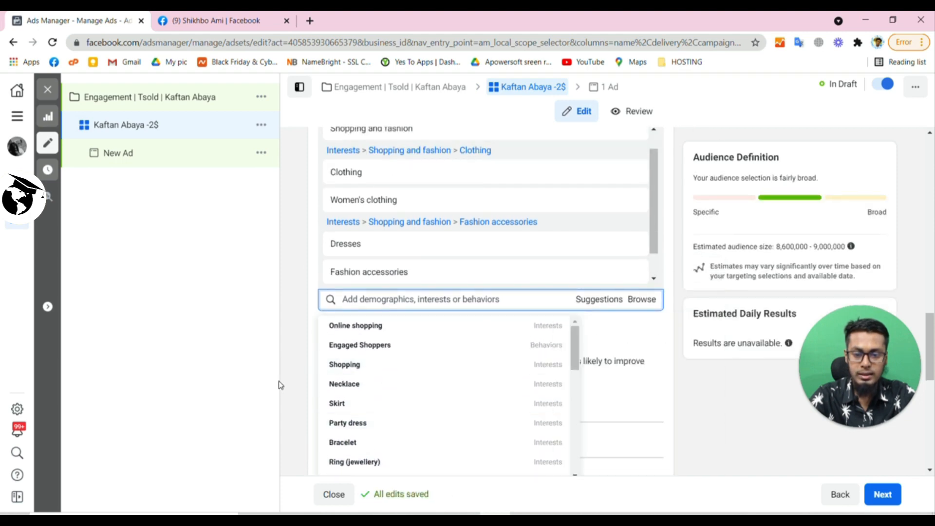
{"action": "scroll", "coordinate": [285, 383], "scroll_direction": "down", "scroll_amount": 1}
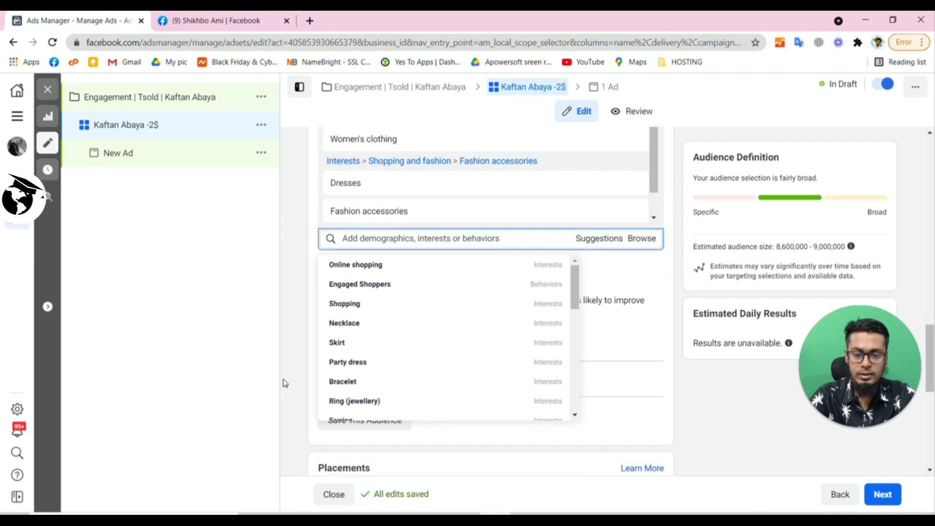
{"action": "scroll", "coordinate": [349, 375], "scroll_direction": "down", "scroll_amount": 1}
{"action": "left_click", "coordinate": [358, 340]}
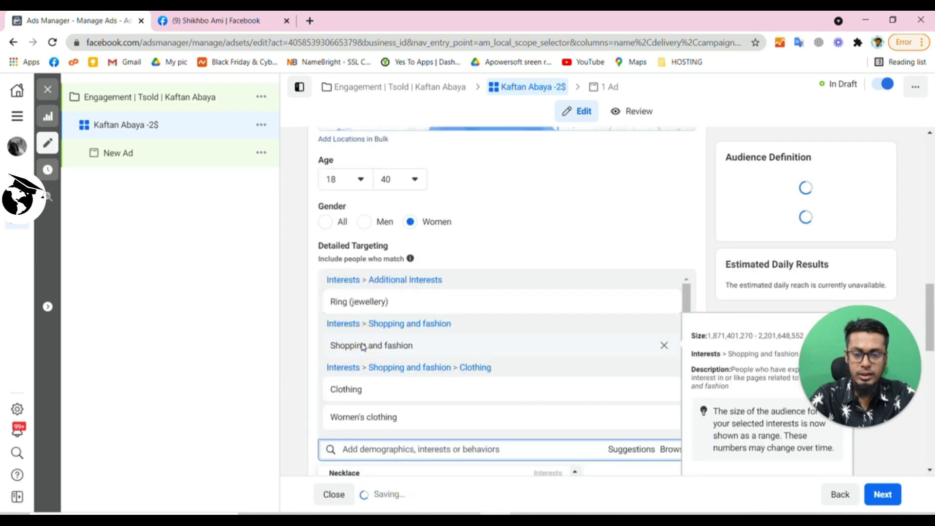
Add the suggested interests Gold and Beauty to the detailed targeting.
{"action": "scroll", "coordinate": [327, 358], "scroll_direction": "down", "scroll_amount": 1}
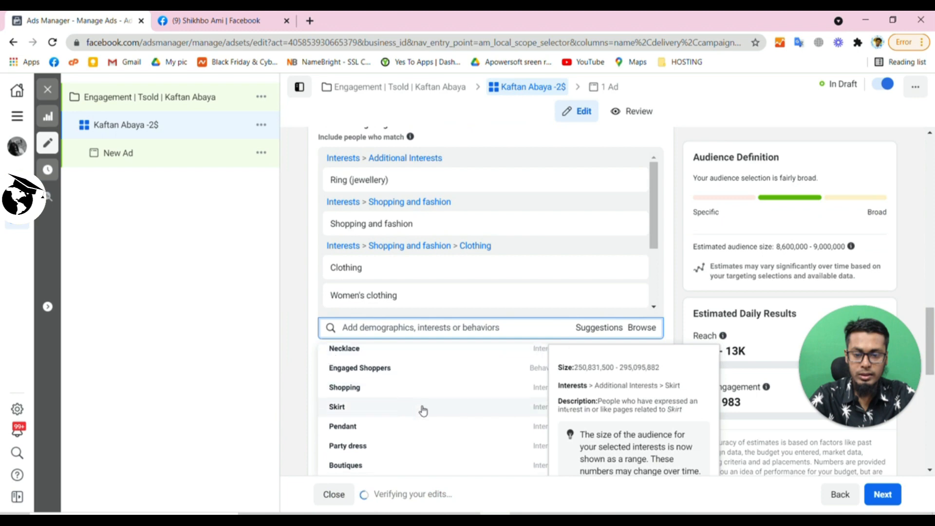
{"action": "scroll", "coordinate": [431, 407], "scroll_direction": "down", "scroll_amount": 1}
{"action": "scroll", "coordinate": [649, 345], "scroll_direction": "down", "scroll_amount": 2}
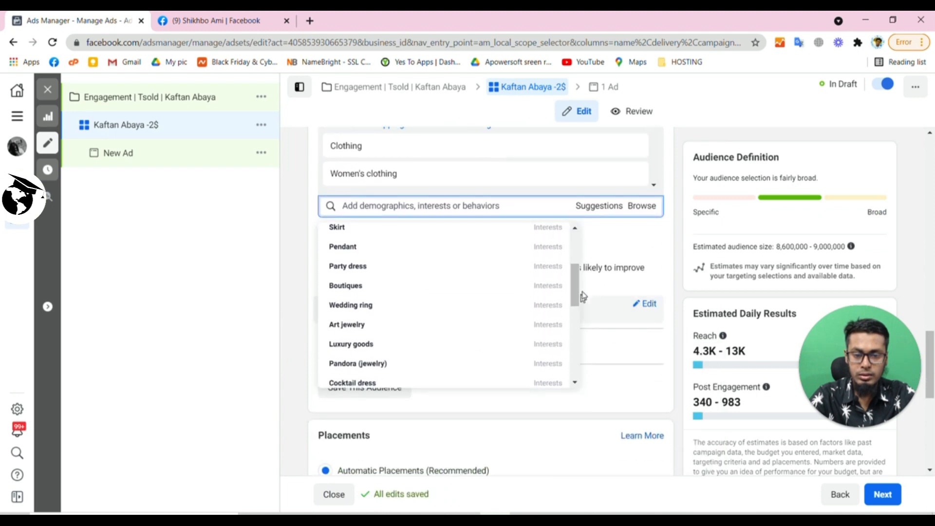
{"action": "mouse_move", "coordinate": [391, 348]}
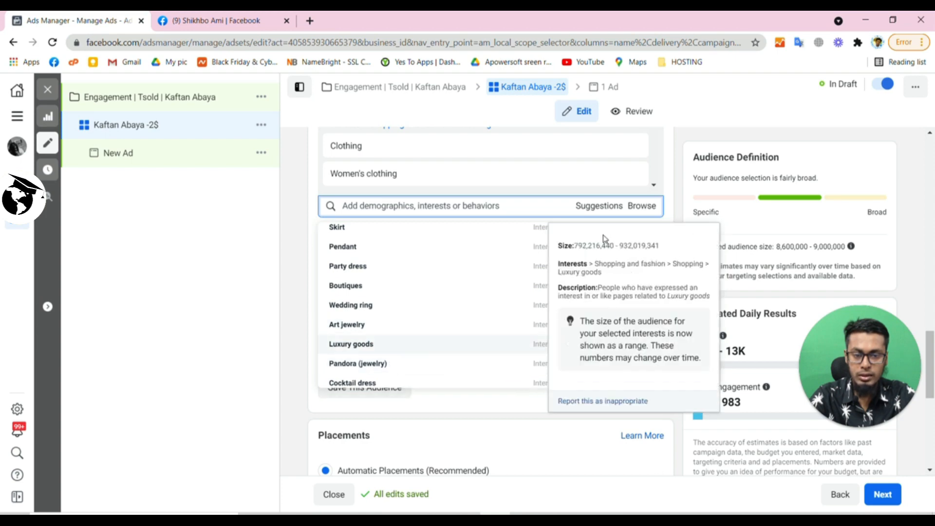
{"action": "scroll", "coordinate": [423, 329], "scroll_direction": "down", "scroll_amount": 1}
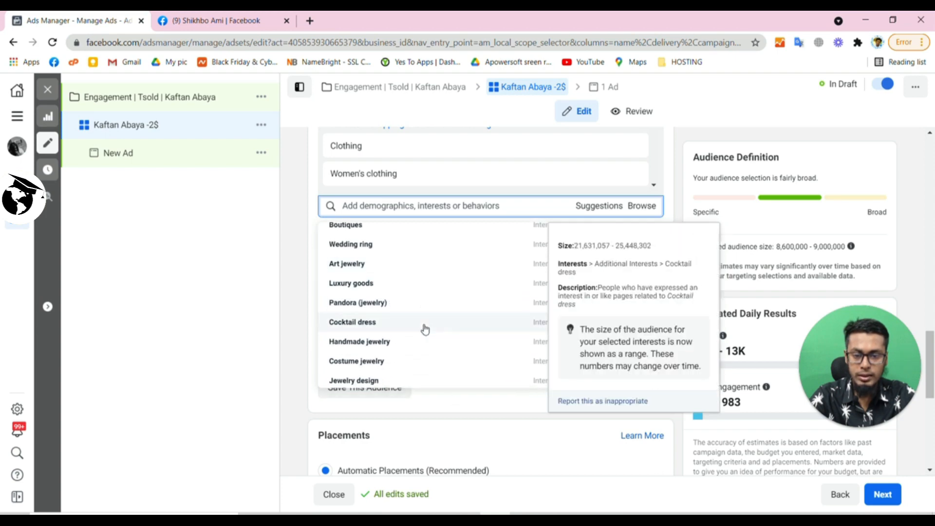
{"action": "scroll", "coordinate": [424, 330], "scroll_direction": "down", "scroll_amount": 1}
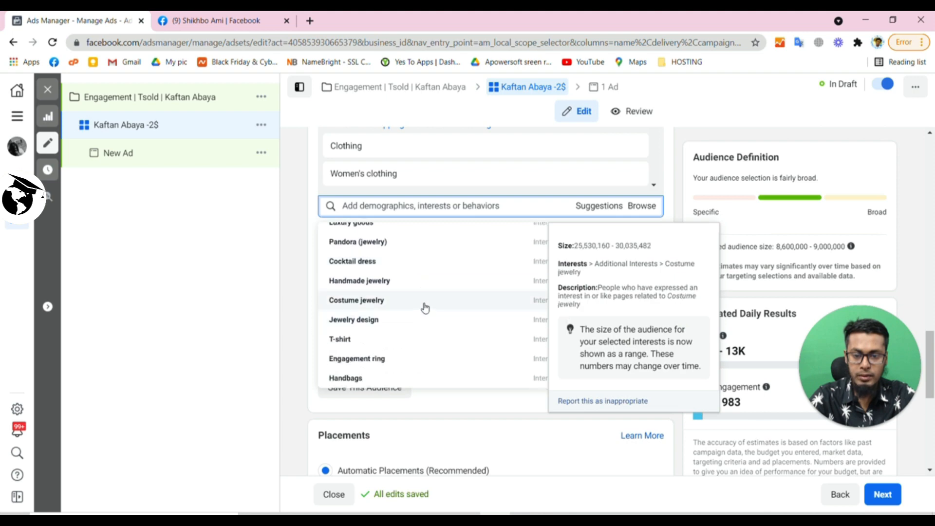
{"action": "scroll", "coordinate": [383, 327], "scroll_direction": "down", "scroll_amount": 1}
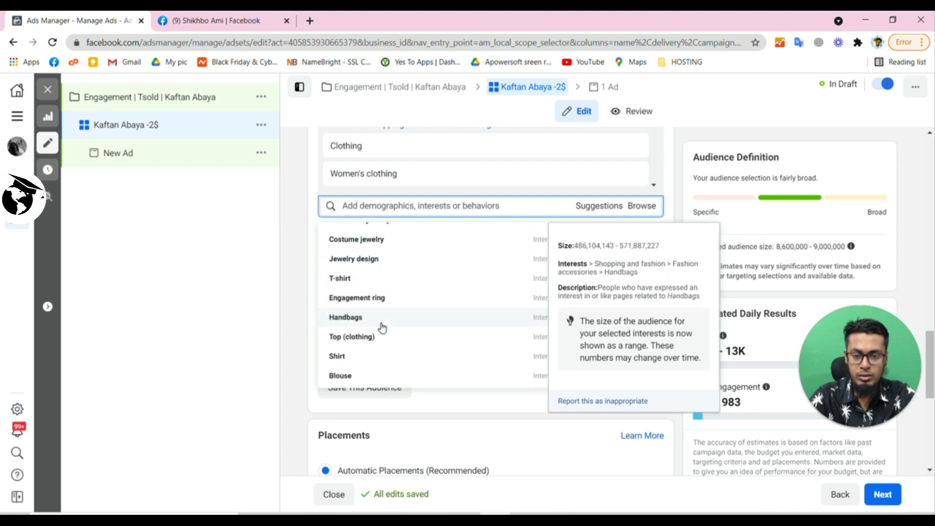
{"action": "scroll", "coordinate": [384, 327], "scroll_direction": "down", "scroll_amount": 1}
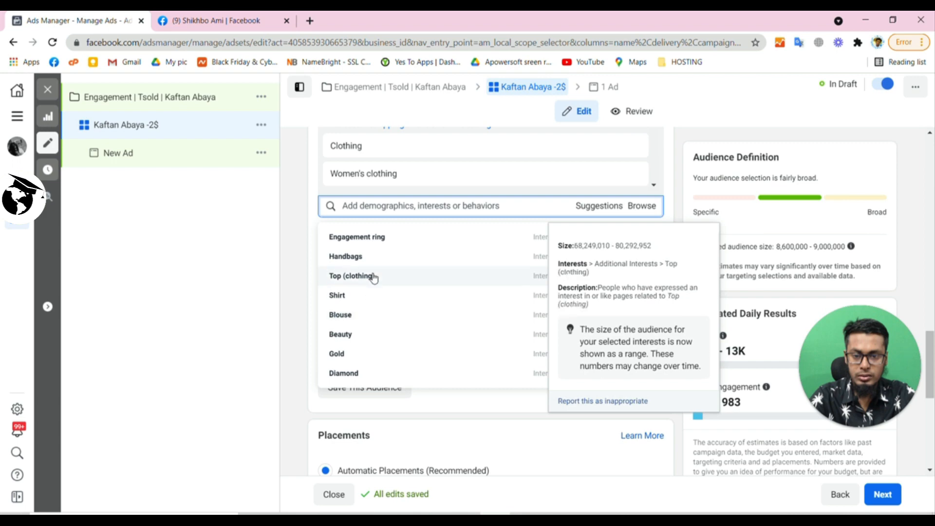
{"action": "left_click", "coordinate": [363, 359]}
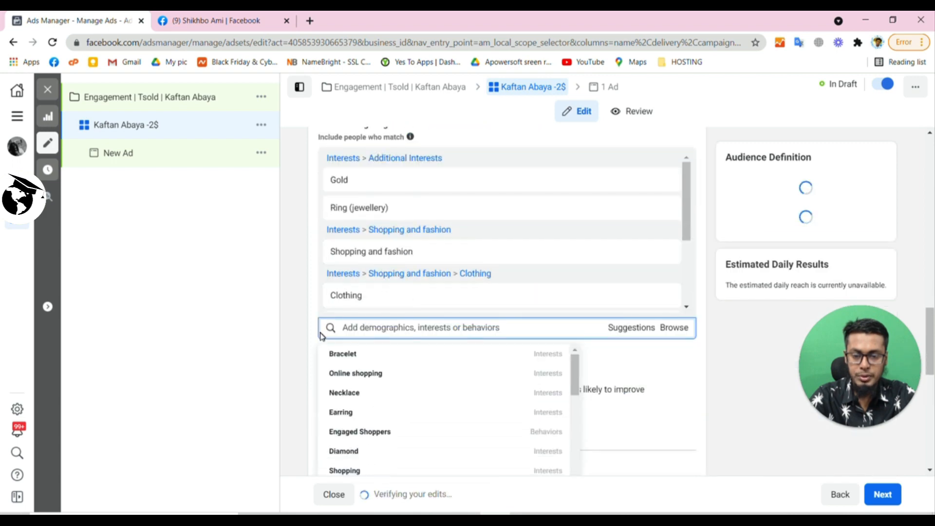
{"action": "scroll", "coordinate": [389, 336], "scroll_direction": "down", "scroll_amount": 7}
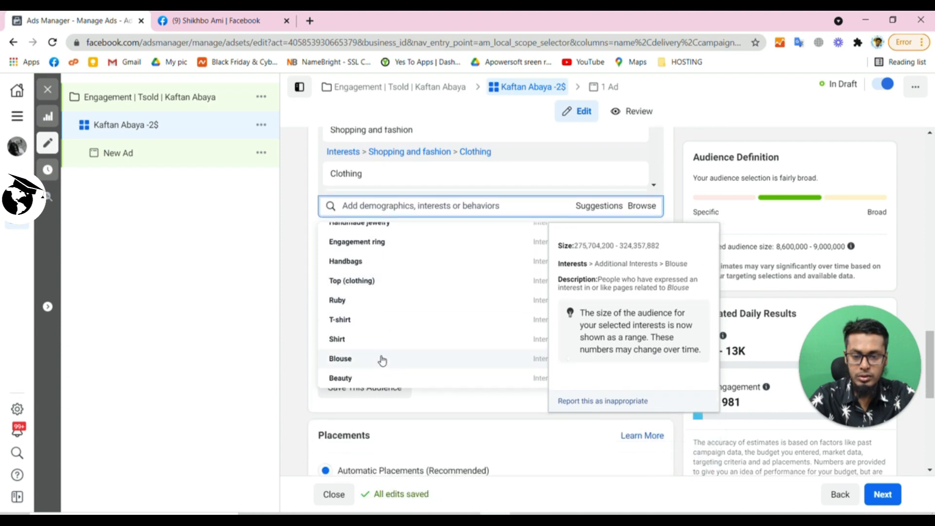
{"action": "left_click", "coordinate": [359, 382]}
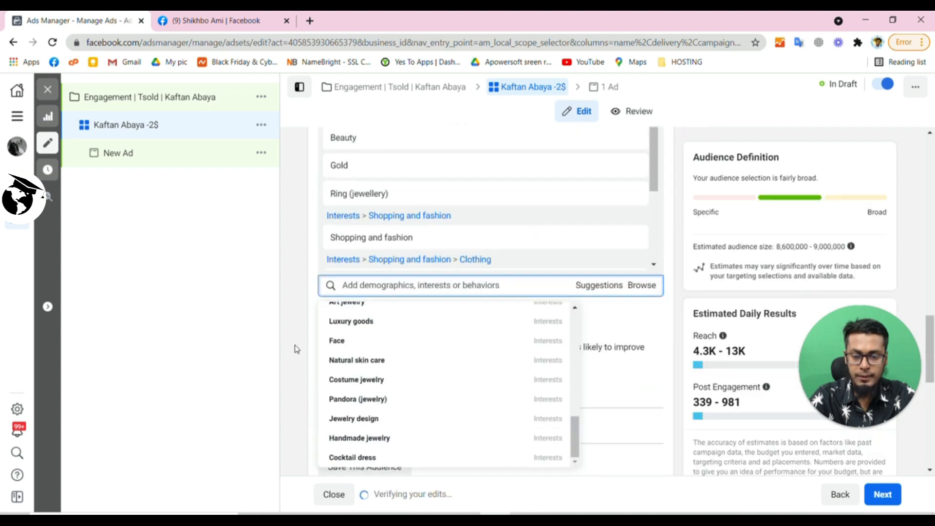
Add the suggested interests Diamond and Party dress to the detailed targeting.
{"action": "scroll", "coordinate": [380, 343], "scroll_direction": "up", "scroll_amount": 6}
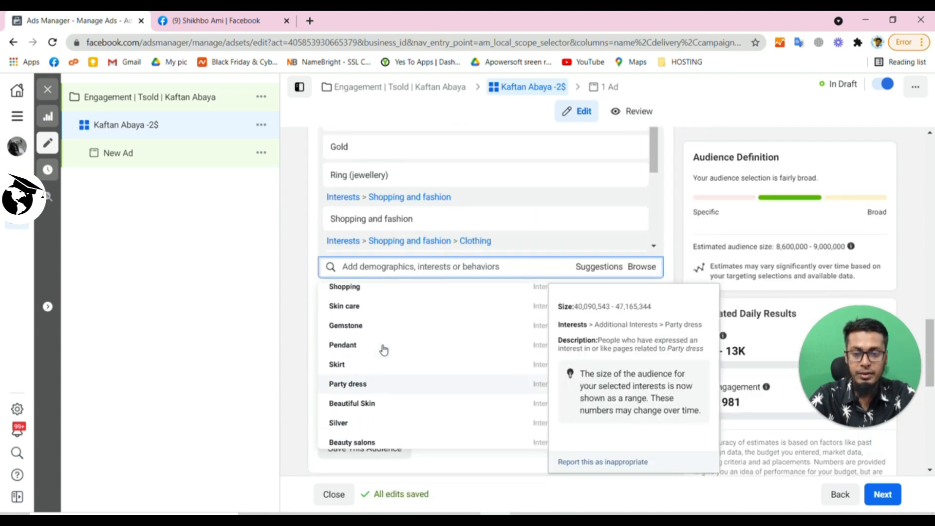
{"action": "scroll", "coordinate": [384, 349], "scroll_direction": "up", "scroll_amount": 2}
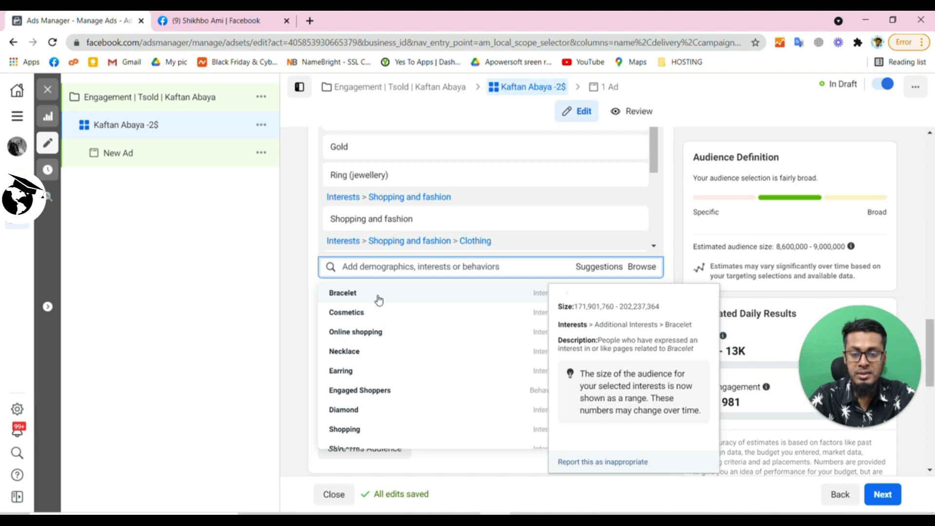
{"action": "scroll", "coordinate": [406, 372], "scroll_direction": "down", "scroll_amount": 3}
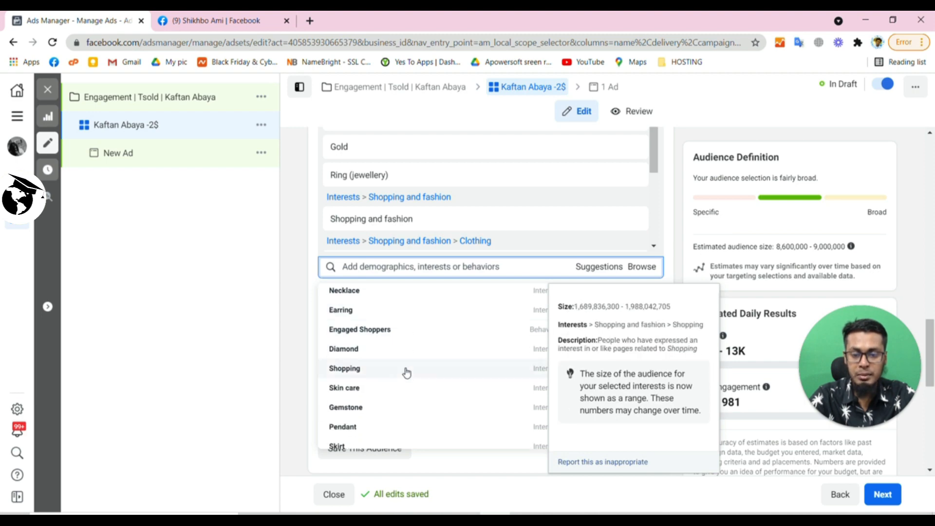
{"action": "scroll", "coordinate": [407, 372], "scroll_direction": "down", "scroll_amount": 3}
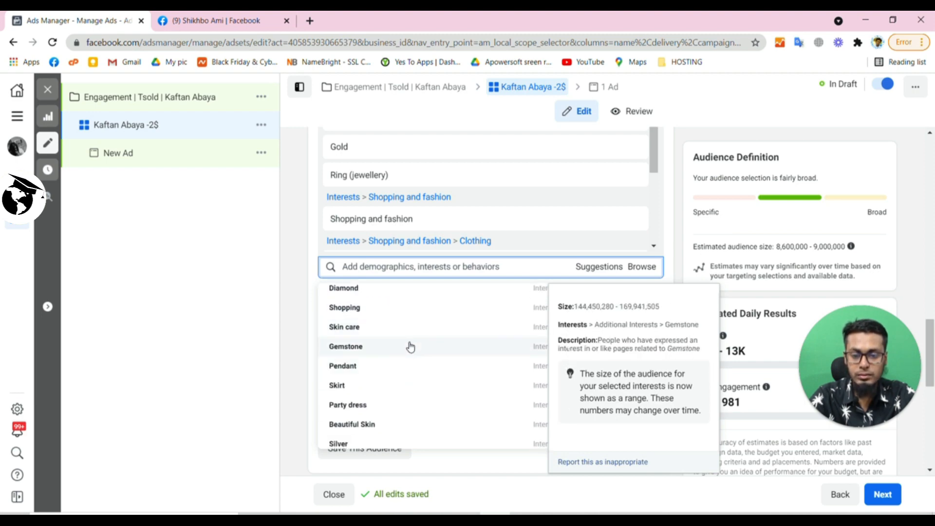
{"action": "left_click", "coordinate": [362, 292]}
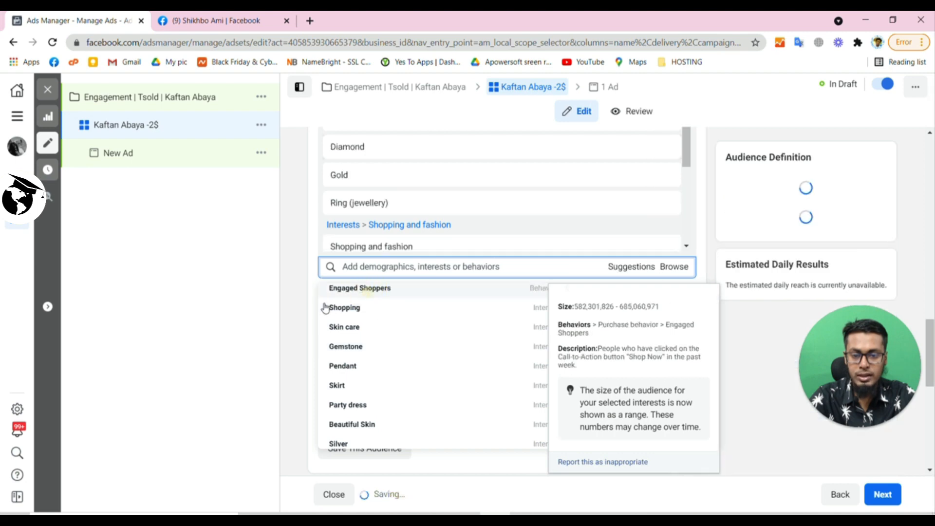
{"action": "scroll", "coordinate": [384, 352], "scroll_direction": "down", "scroll_amount": 3}
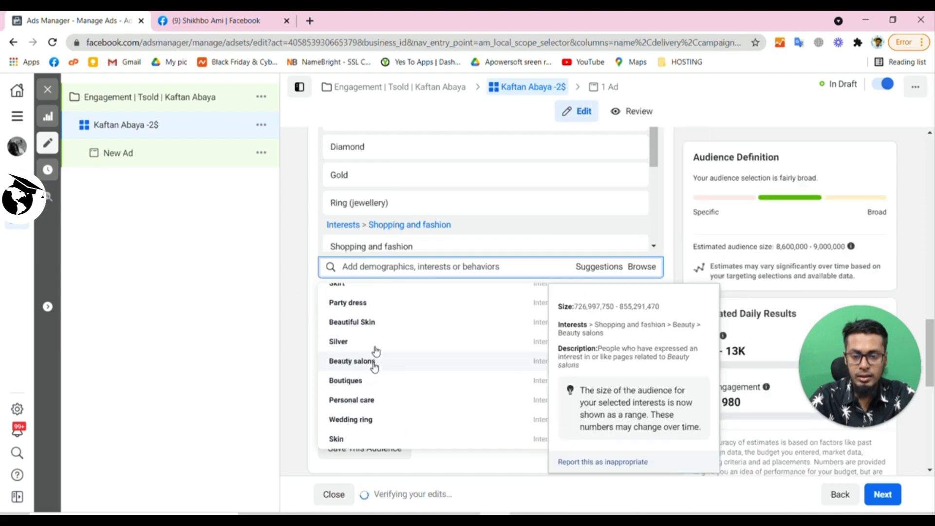
{"action": "left_click", "coordinate": [375, 306]}
Add the suggested interests Natural skin care and Personal care to the detailed targeting.
{"action": "scroll", "coordinate": [378, 359], "scroll_direction": "down", "scroll_amount": 5}
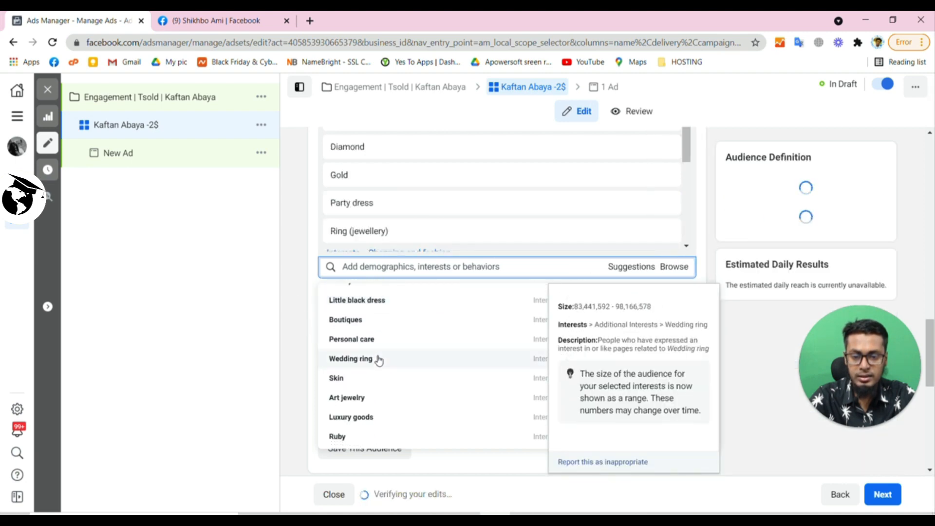
{"action": "scroll", "coordinate": [375, 376], "scroll_direction": "down", "scroll_amount": 1}
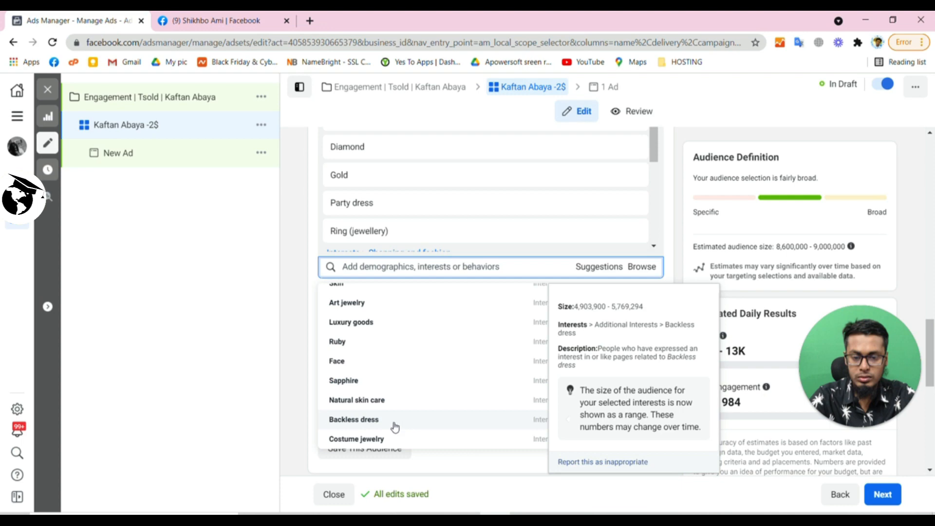
{"action": "scroll", "coordinate": [395, 427], "scroll_direction": "up", "scroll_amount": 2}
{"action": "scroll", "coordinate": [389, 426], "scroll_direction": "down", "scroll_amount": 2}
{"action": "left_click", "coordinate": [374, 401]}
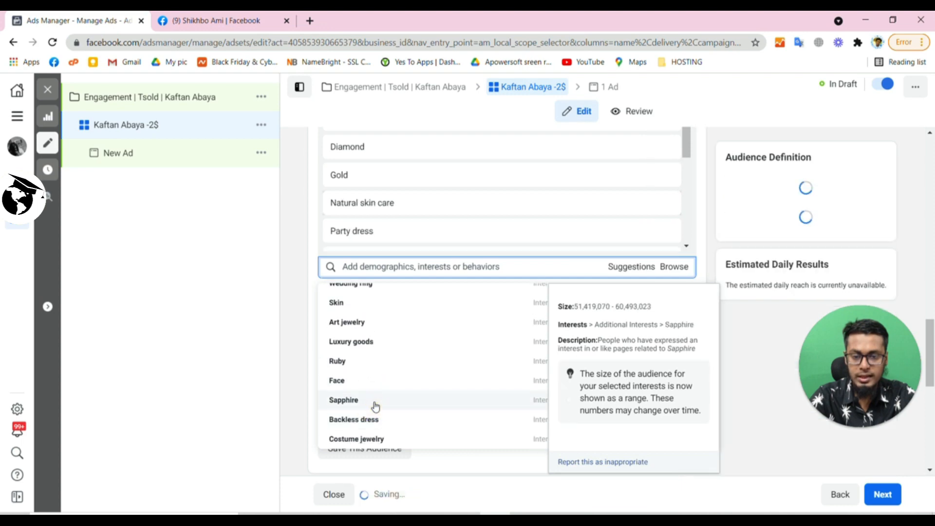
{"action": "scroll", "coordinate": [385, 399], "scroll_direction": "up", "scroll_amount": 6}
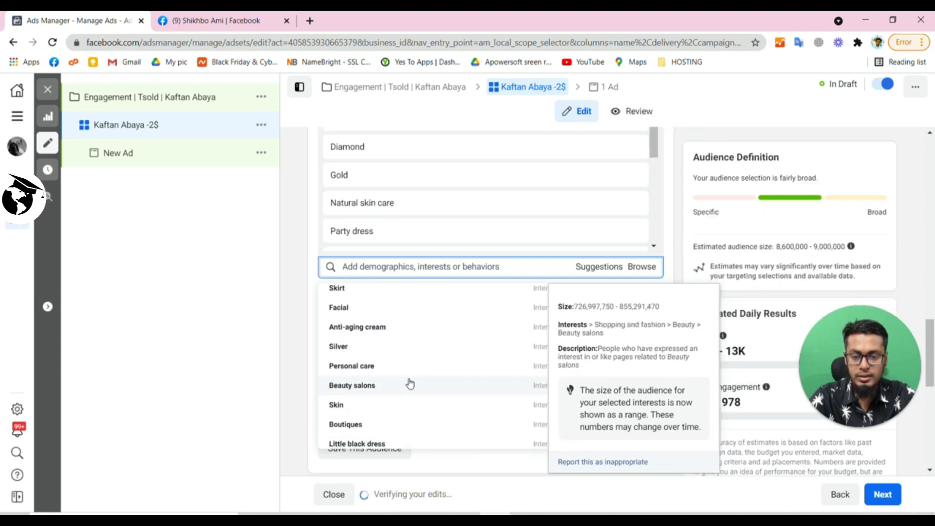
{"action": "left_click", "coordinate": [384, 365]}
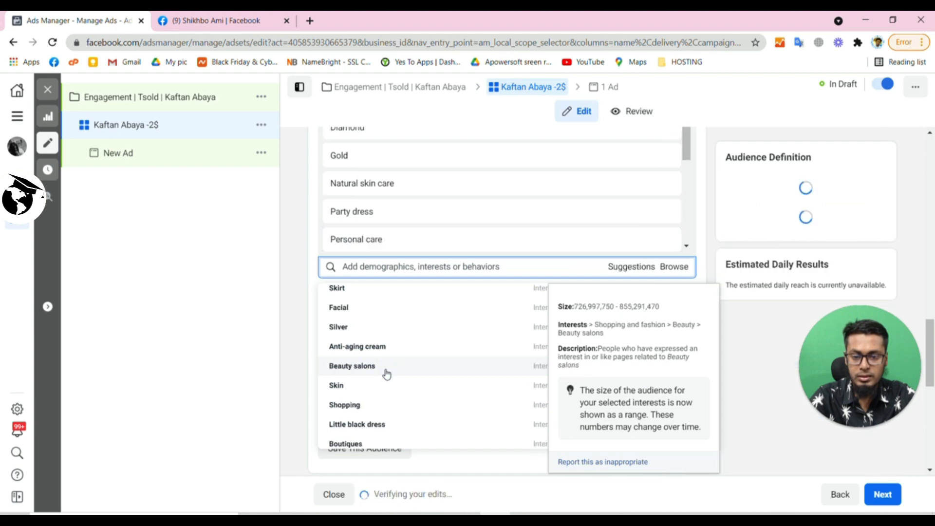
Add the suggested interest Cosmetics to the detailed targeting and close the suggestions.
{"action": "scroll", "coordinate": [384, 375], "scroll_direction": "up", "scroll_amount": 3}
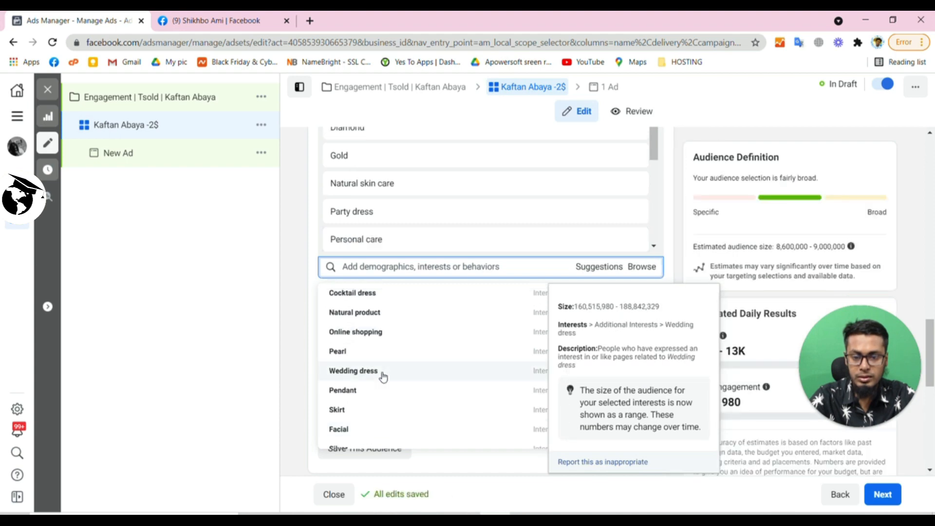
{"action": "scroll", "coordinate": [385, 377], "scroll_direction": "up", "scroll_amount": 4}
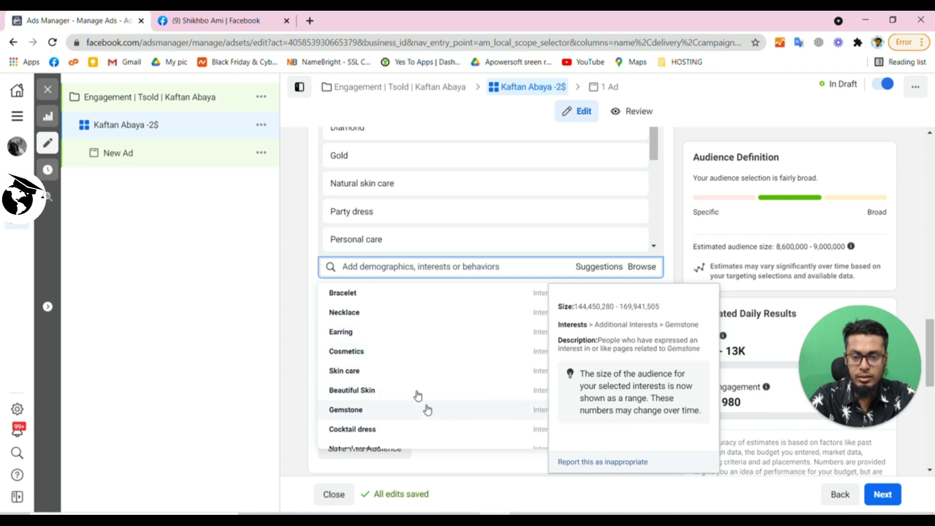
{"action": "left_click", "coordinate": [388, 353]}
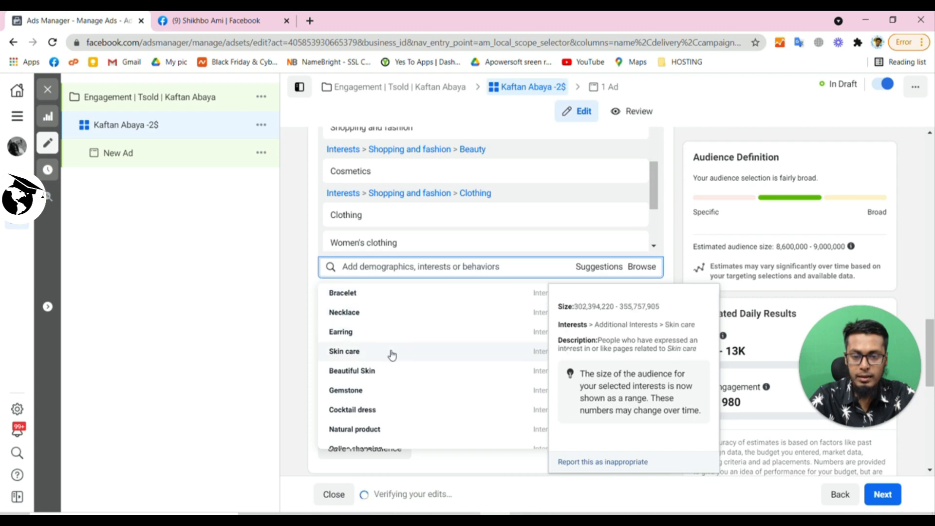
{"action": "left_click", "coordinate": [290, 327]}
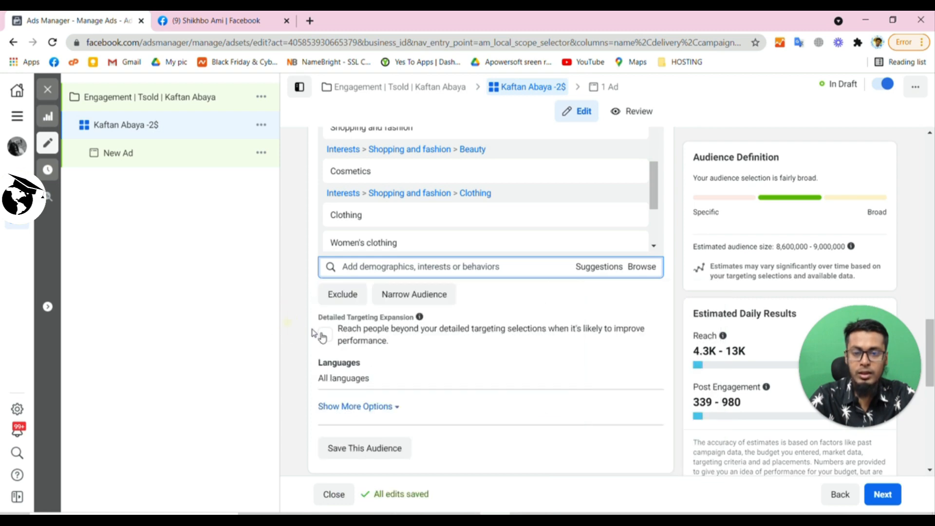
Review the selected interests and browse the detailed targeting categories Demographics, Interests, and Behaviors without adding any.
{"action": "scroll", "coordinate": [324, 340], "scroll_direction": "up", "scroll_amount": 3}
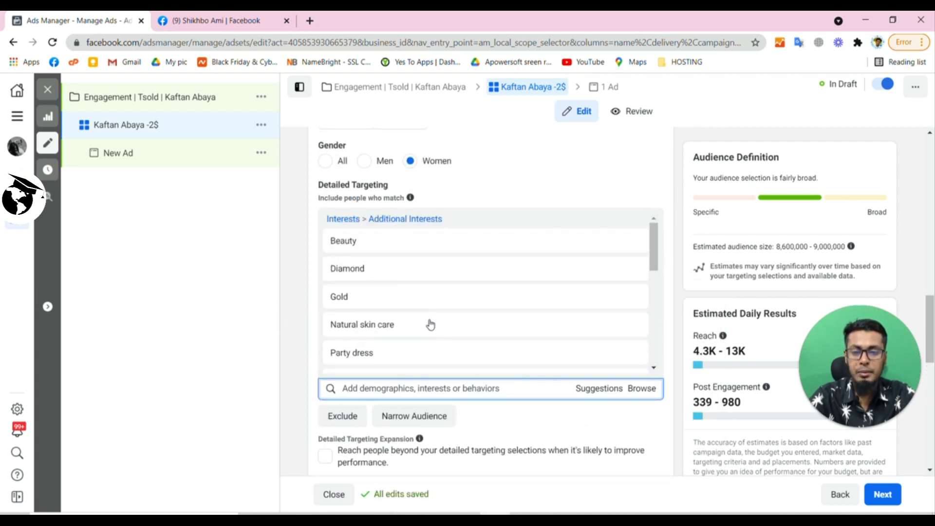
{"action": "scroll", "coordinate": [375, 272], "scroll_direction": "down", "scroll_amount": 5}
{"action": "scroll", "coordinate": [376, 282], "scroll_direction": "up", "scroll_amount": 5}
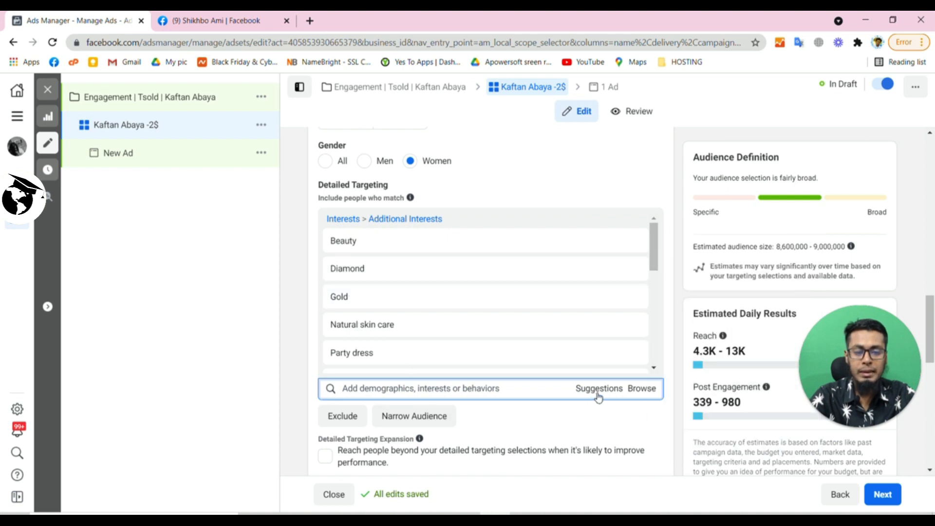
{"action": "left_click", "coordinate": [641, 388]}
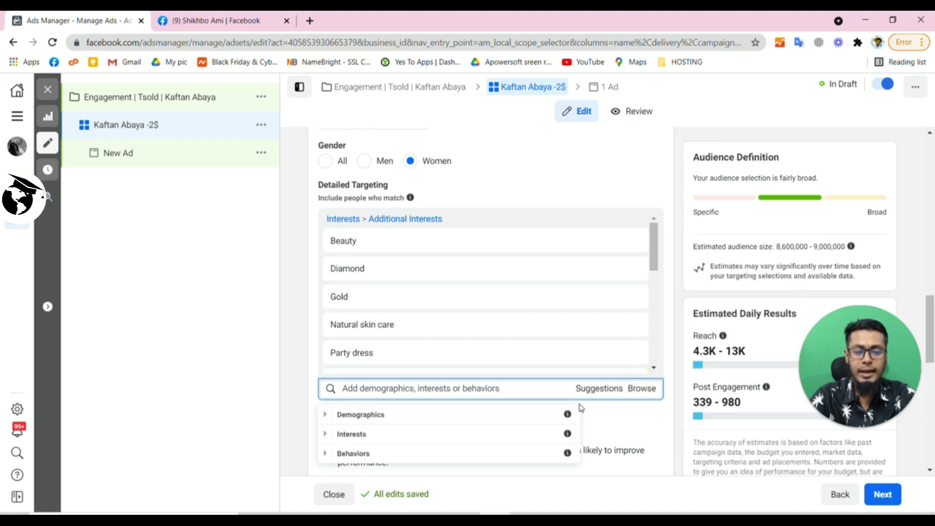
{"action": "left_click", "coordinate": [299, 388]}
{"action": "left_click", "coordinate": [642, 388]}
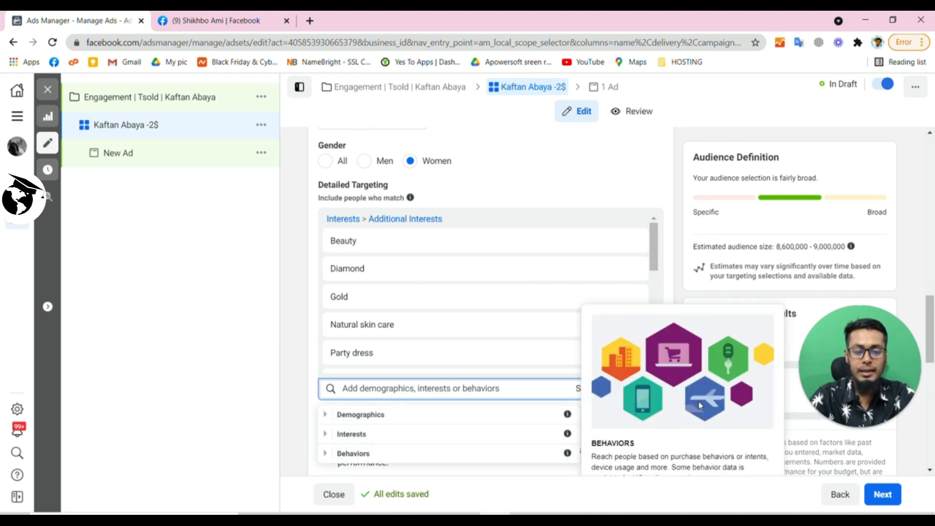
{"action": "left_click", "coordinate": [678, 278]}
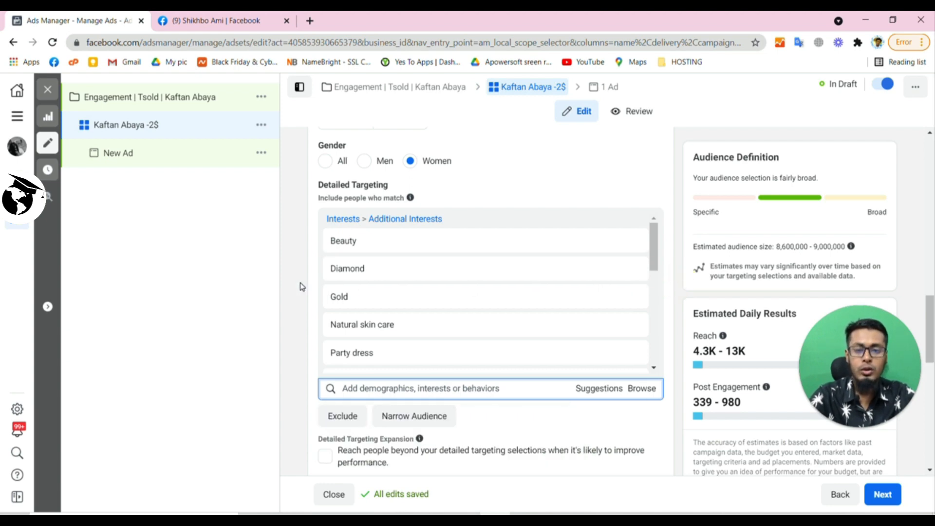
Narrow the audience by adding an "and must also match" condition below the included interests.
{"action": "scroll", "coordinate": [312, 287], "scroll_direction": "up", "scroll_amount": 2}
{"action": "scroll", "coordinate": [371, 302], "scroll_direction": "down", "scroll_amount": 4}
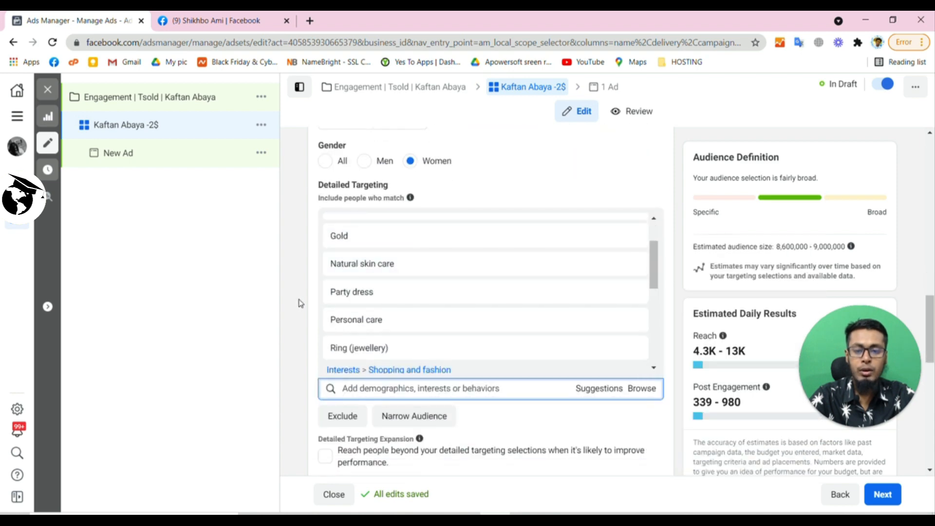
{"action": "scroll", "coordinate": [300, 303], "scroll_direction": "down", "scroll_amount": 3}
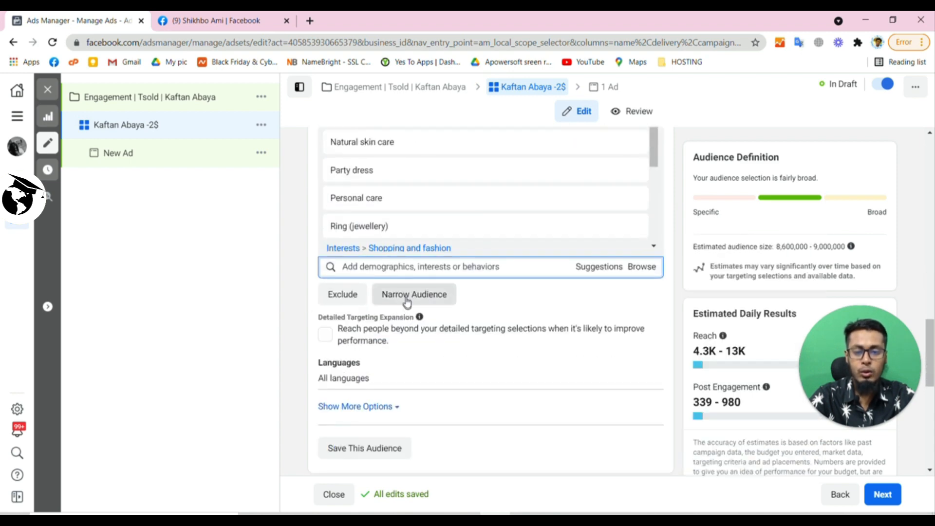
{"action": "left_click", "coordinate": [411, 296]}
{"action": "scroll", "coordinate": [293, 321], "scroll_direction": "up", "scroll_amount": 3}
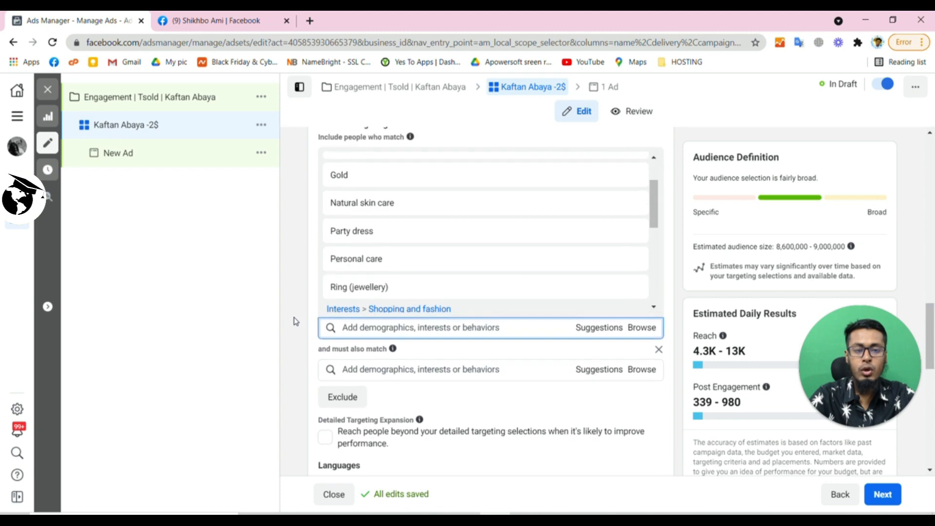
{"action": "scroll", "coordinate": [293, 322], "scroll_direction": "up", "scroll_amount": 1}
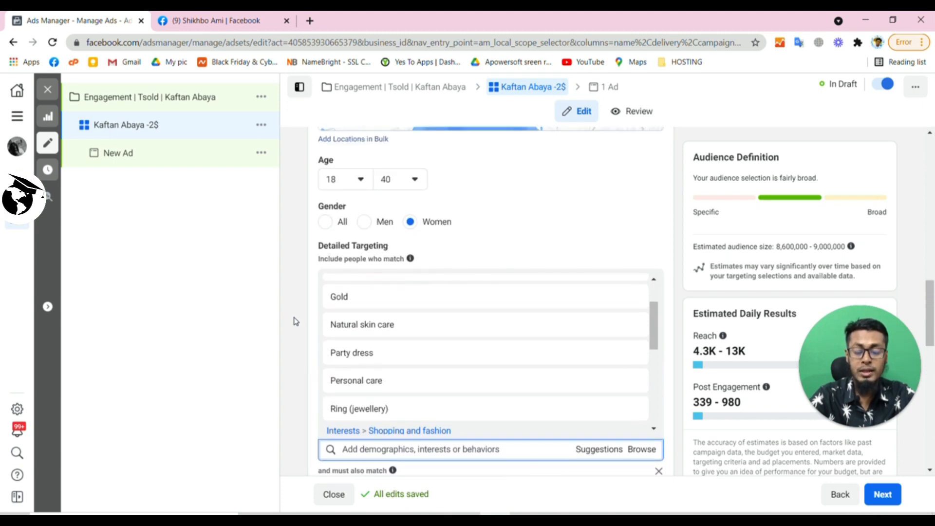
{"action": "scroll", "coordinate": [294, 321], "scroll_direction": "down", "scroll_amount": 2}
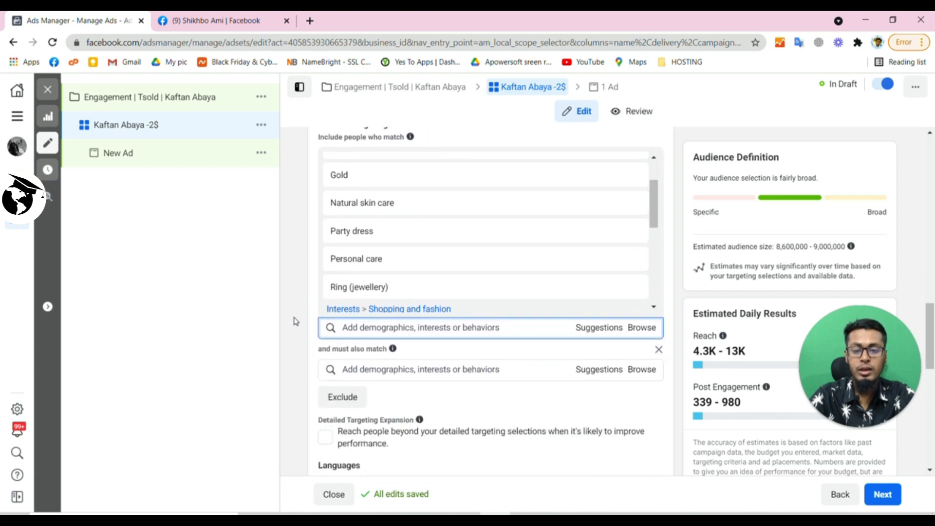
Add the interest Online shopping to the "and must also match" condition of the detailed targeting.
{"action": "scroll", "coordinate": [294, 321], "scroll_direction": "up", "scroll_amount": 1}
{"action": "scroll", "coordinate": [377, 297], "scroll_direction": "up", "scroll_amount": 1}
{"action": "scroll", "coordinate": [355, 290], "scroll_direction": "up", "scroll_amount": 1}
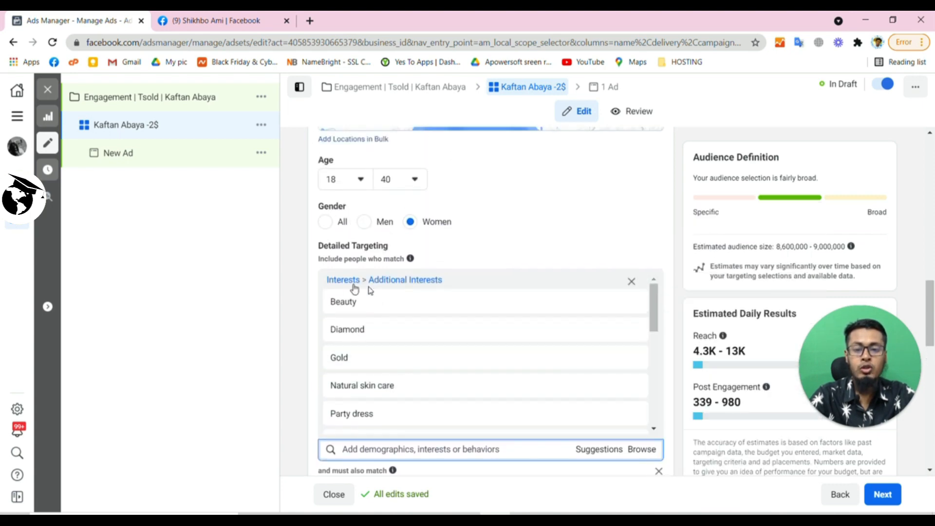
{"action": "scroll", "coordinate": [307, 305], "scroll_direction": "down", "scroll_amount": 2}
{"action": "left_click", "coordinate": [383, 368]}
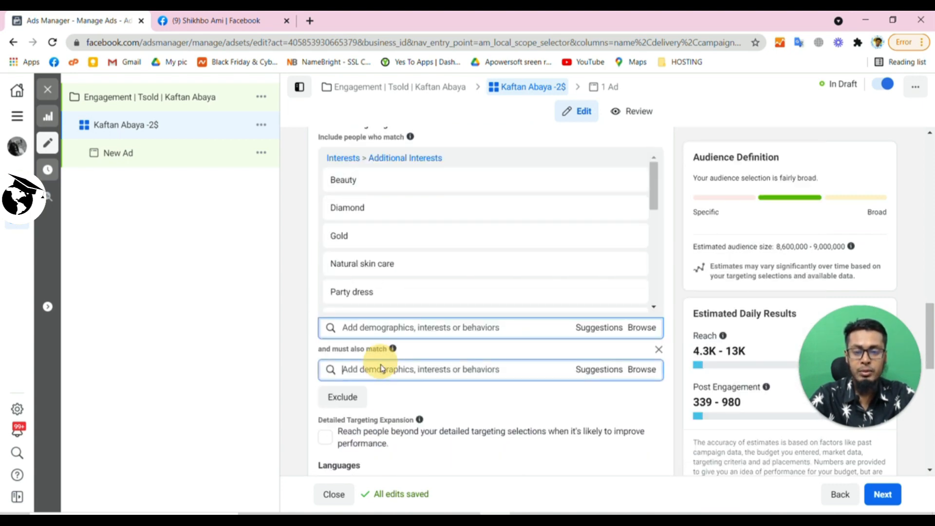
{"action": "type", "text": "d"}
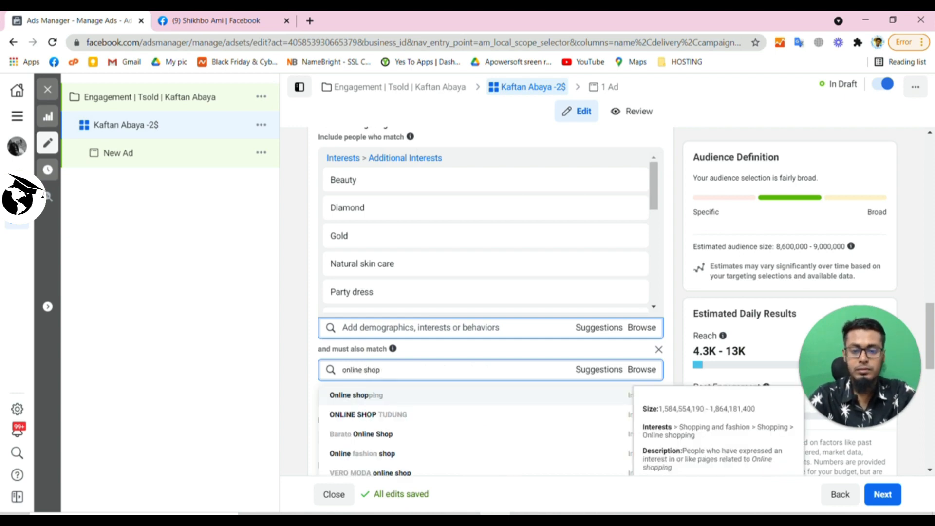
{"action": "left_click", "coordinate": [374, 398]}
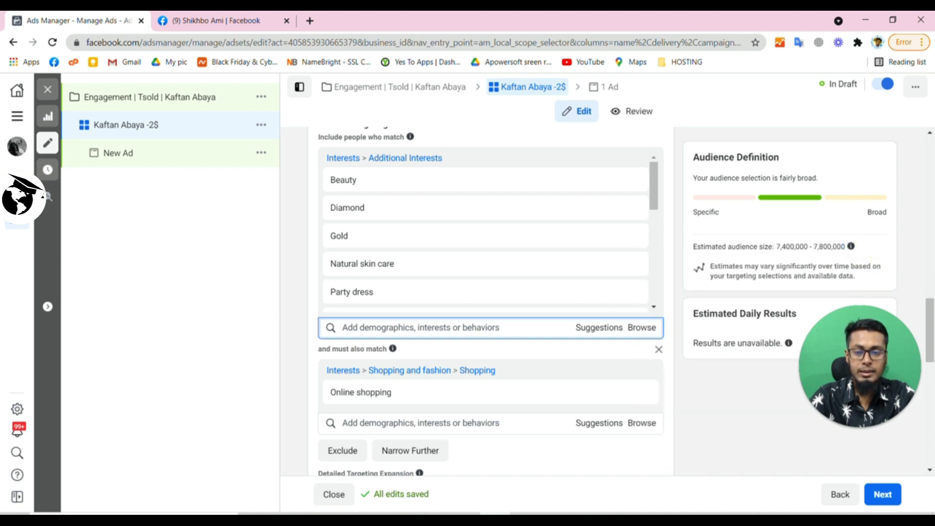
Enable Detailed Targeting Expansion after comparing the estimated audience size with the option off and on.
{"action": "scroll", "coordinate": [307, 316], "scroll_direction": "down", "scroll_amount": 3}
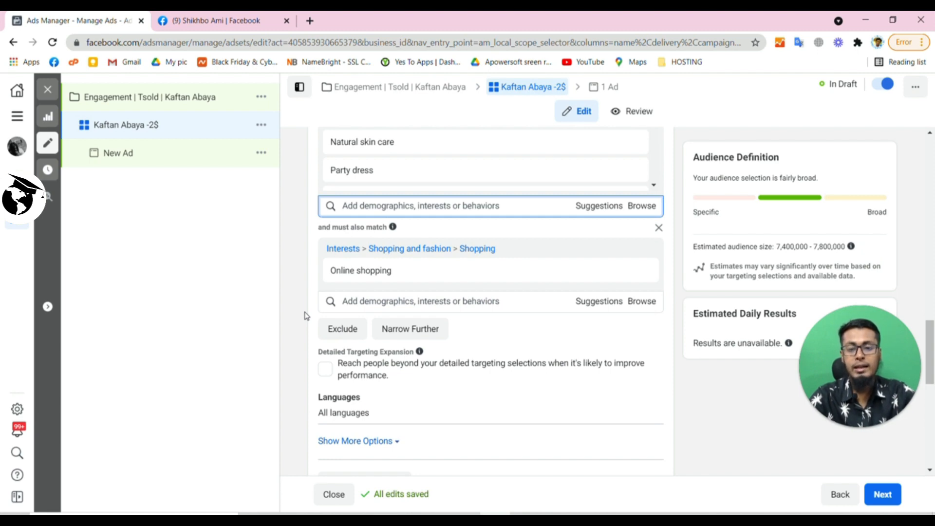
{"action": "scroll", "coordinate": [305, 315], "scroll_direction": "up", "scroll_amount": 2}
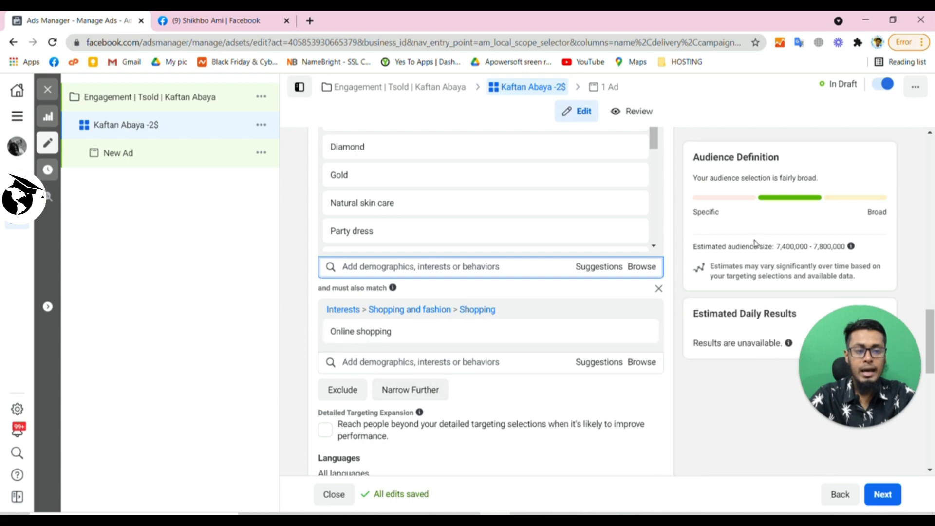
{"action": "double_click", "coordinate": [779, 246]}
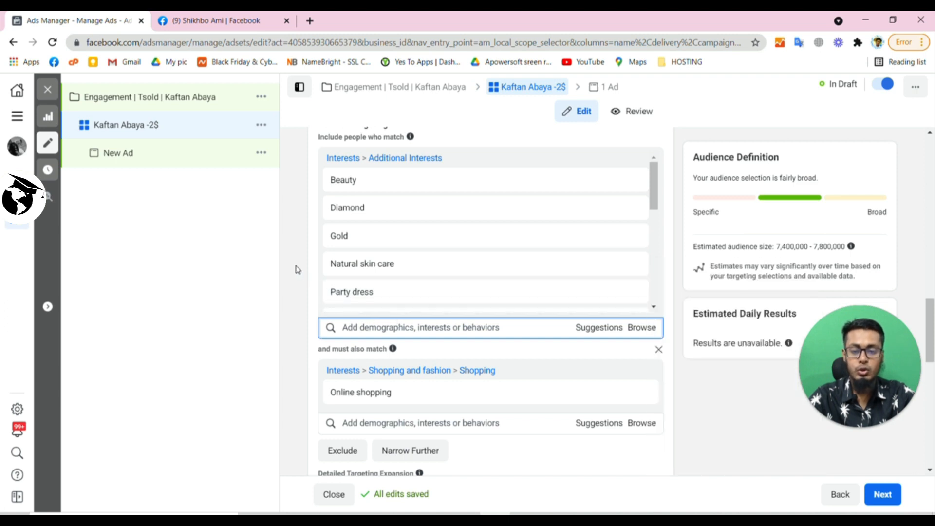
{"action": "scroll", "coordinate": [298, 269], "scroll_direction": "down", "scroll_amount": 3}
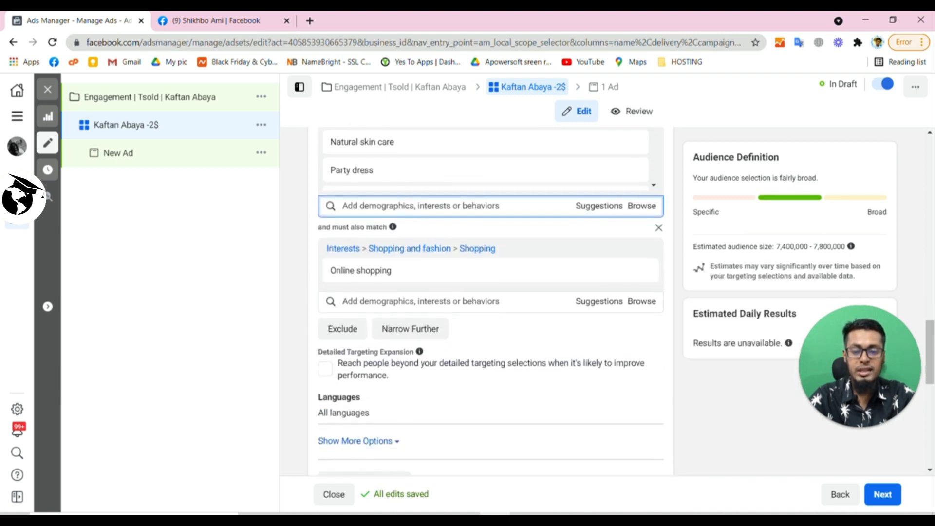
{"action": "left_click", "coordinate": [326, 370]}
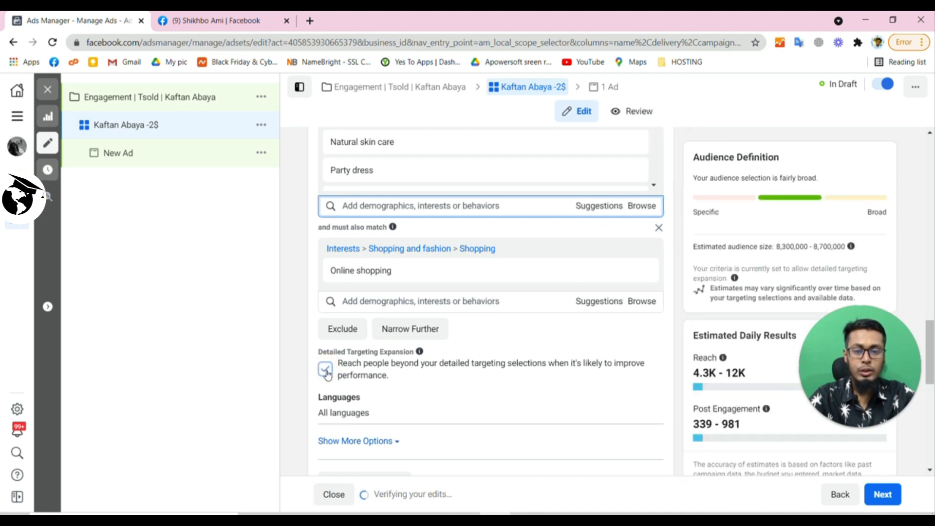
{"action": "left_click", "coordinate": [326, 370]}
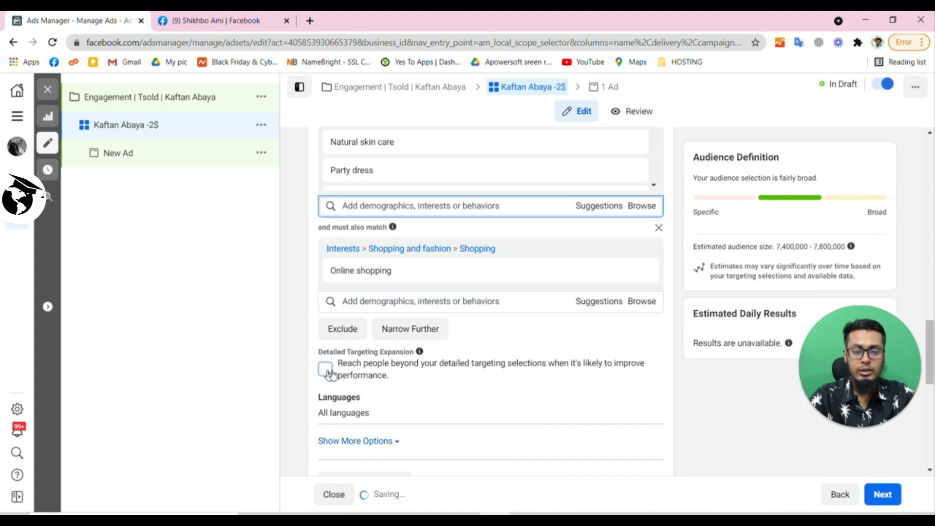
{"action": "mouse_move", "coordinate": [808, 253]}
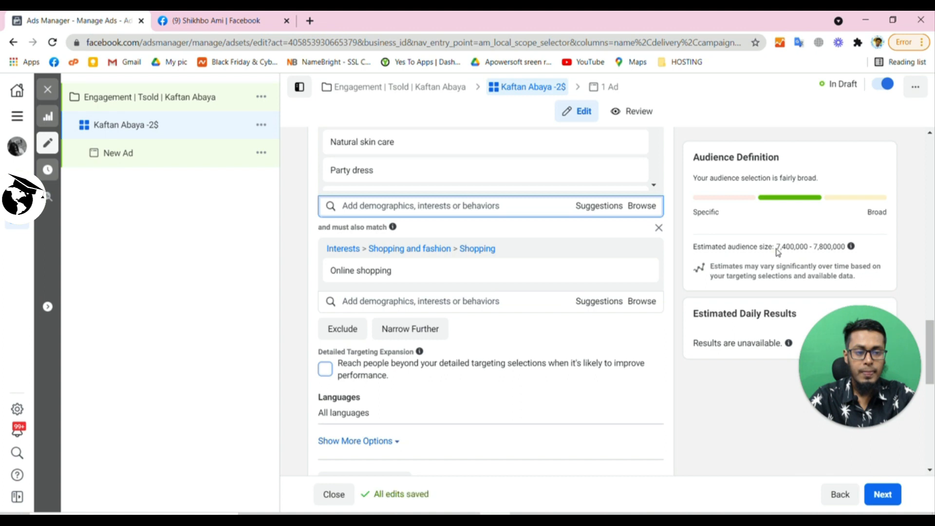
{"action": "left_click_drag", "start_coordinate": [776, 247], "coordinate": [833, 246]}
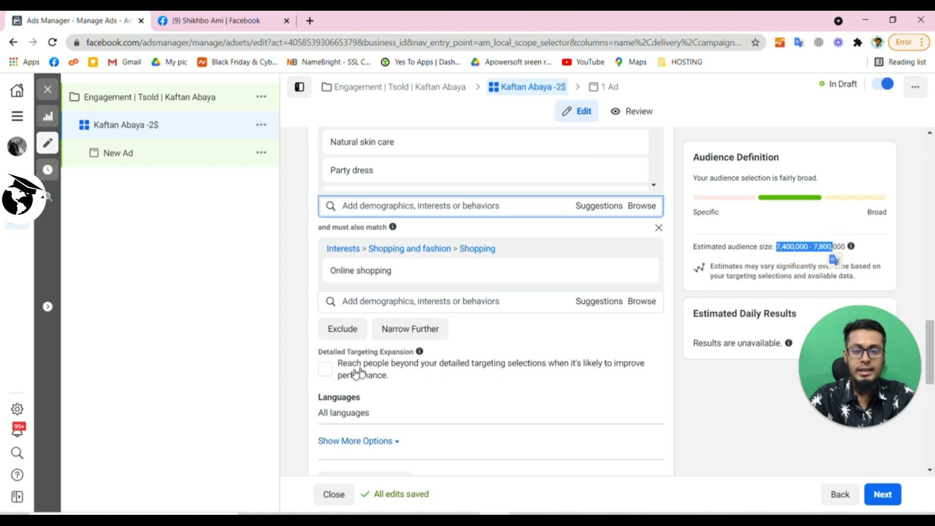
{"action": "left_click", "coordinate": [324, 371]}
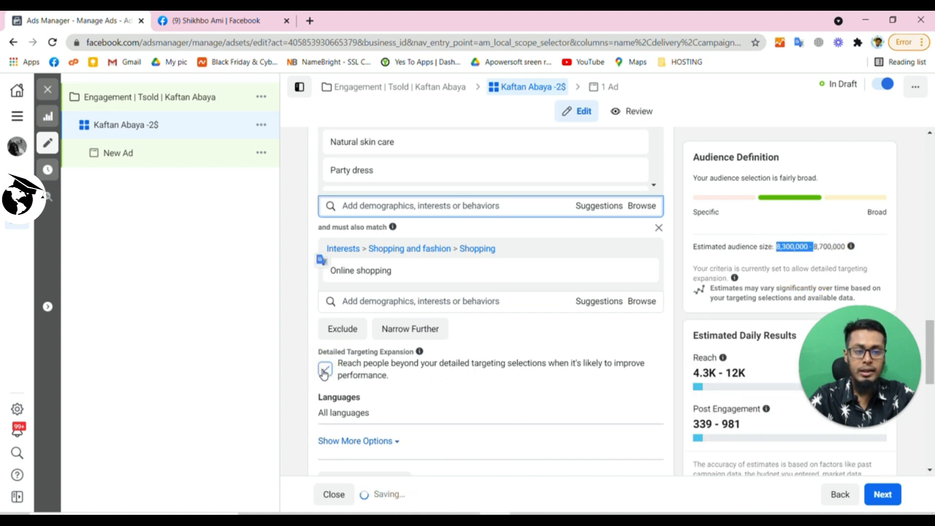
{"action": "left_click", "coordinate": [442, 381]}
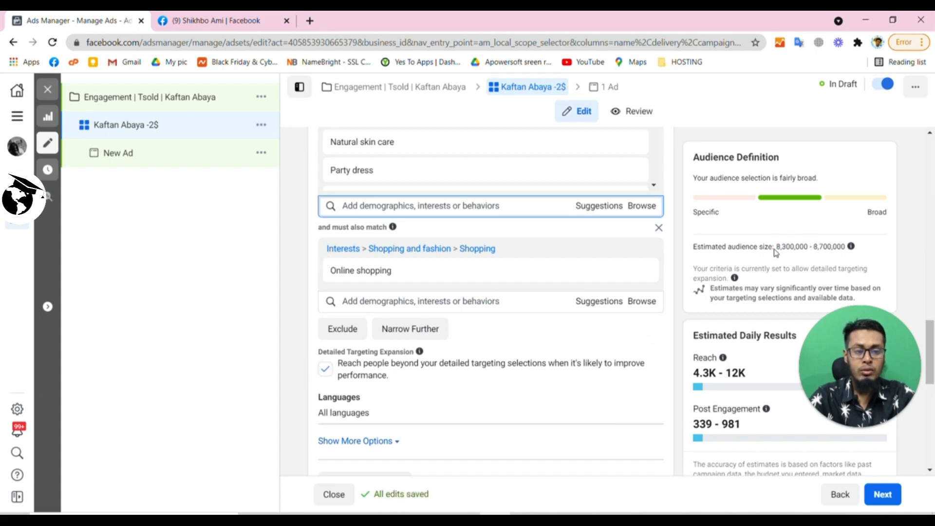
Switch the ad set to Manual Placements and exclude the Audience Network and Instagram platforms.
{"action": "scroll", "coordinate": [484, 365], "scroll_direction": "up", "scroll_amount": 3}
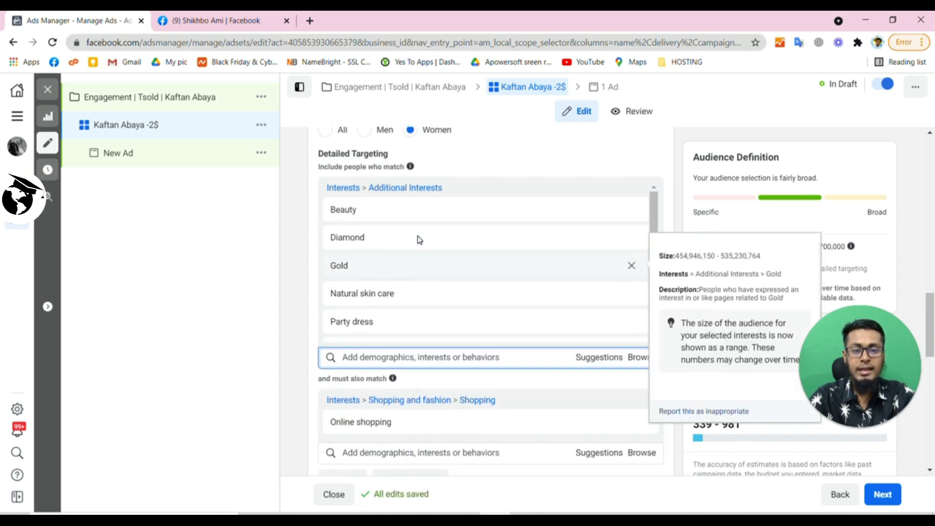
{"action": "scroll", "coordinate": [417, 251], "scroll_direction": "down", "scroll_amount": 5}
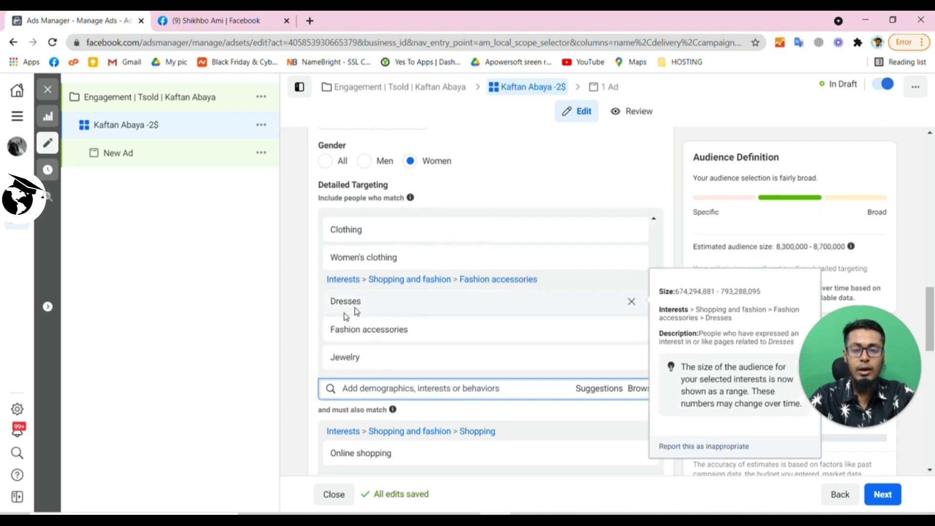
{"action": "scroll", "coordinate": [297, 336], "scroll_direction": "down", "scroll_amount": 4}
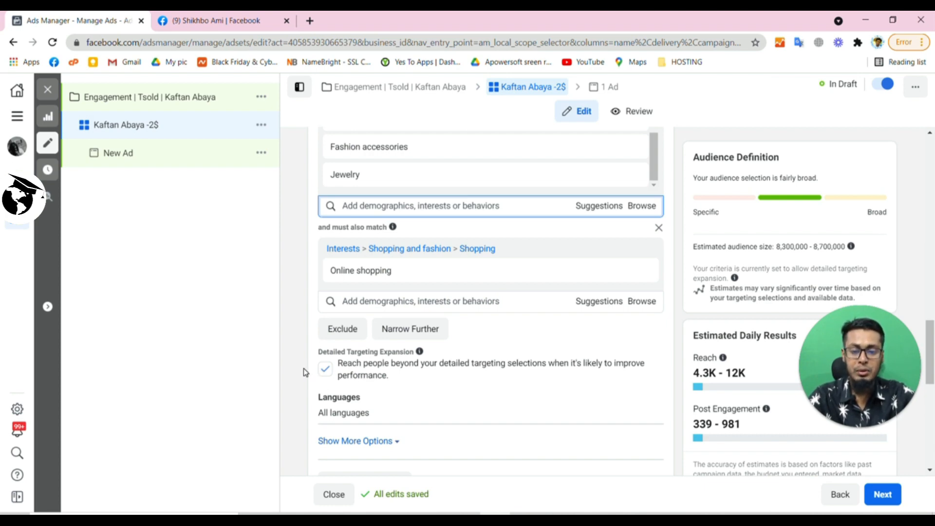
{"action": "scroll", "coordinate": [303, 370], "scroll_direction": "down", "scroll_amount": 6}
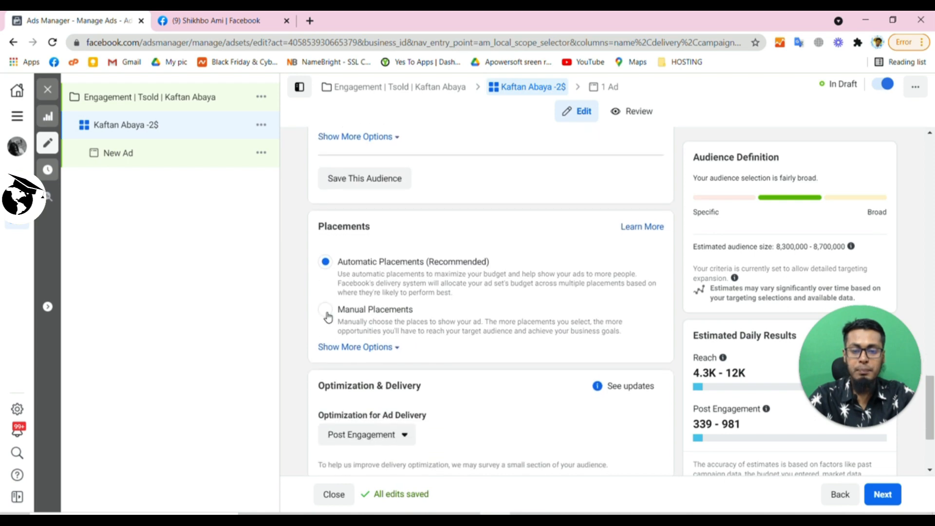
{"action": "left_click", "coordinate": [327, 311]}
{"action": "scroll", "coordinate": [322, 314], "scroll_direction": "down", "scroll_amount": 3}
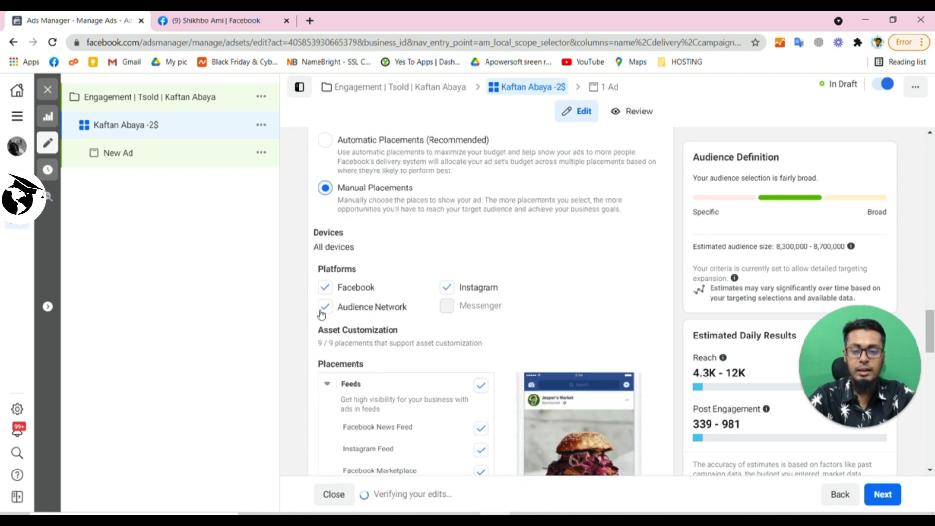
{"action": "left_click", "coordinate": [322, 311]}
{"action": "left_click", "coordinate": [447, 289]}
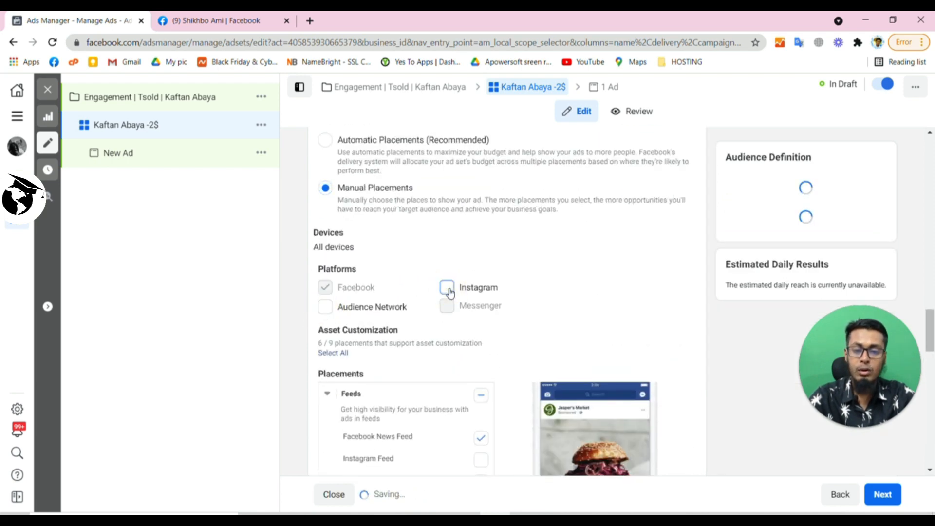
Exclude the In-Stream placements and check the remaining placement categories.
{"action": "scroll", "coordinate": [436, 291], "scroll_direction": "down", "scroll_amount": 4}
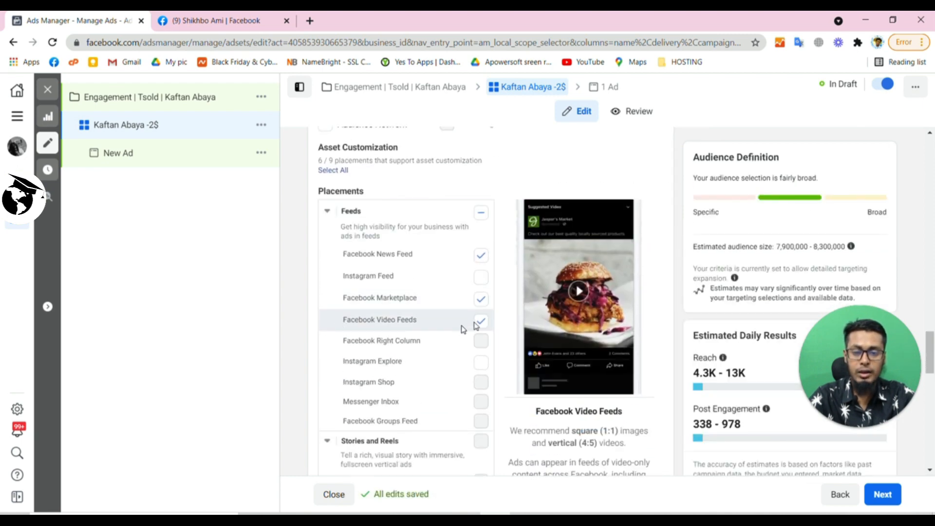
{"action": "scroll", "coordinate": [358, 332], "scroll_direction": "down", "scroll_amount": 6}
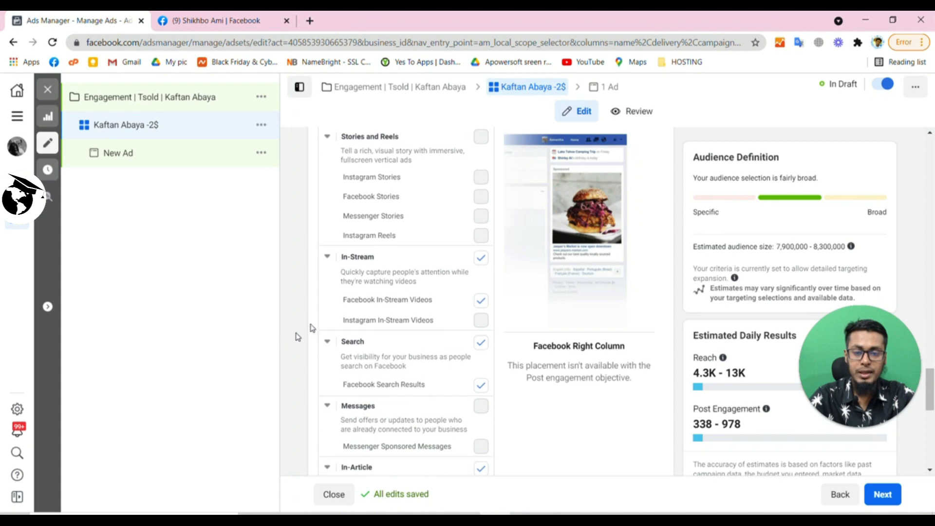
{"action": "left_click", "coordinate": [481, 257]}
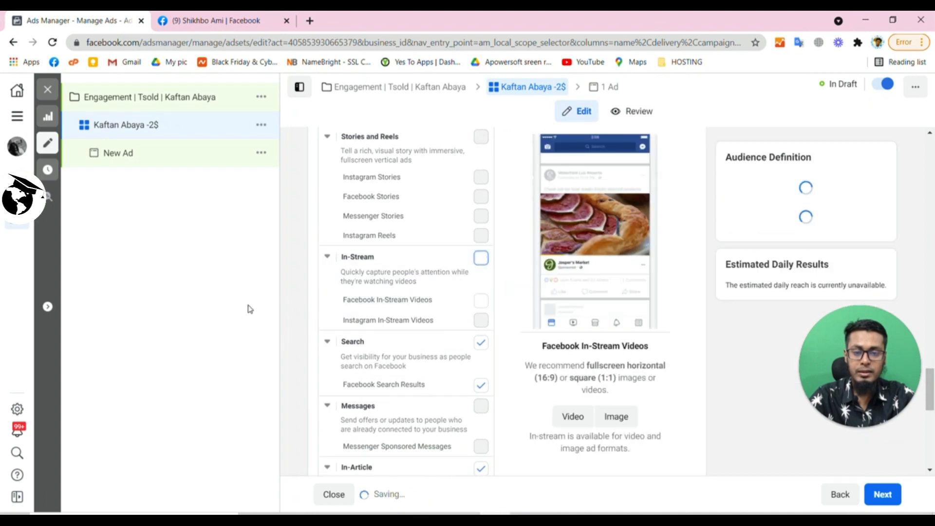
{"action": "scroll", "coordinate": [295, 304], "scroll_direction": "down", "scroll_amount": 4}
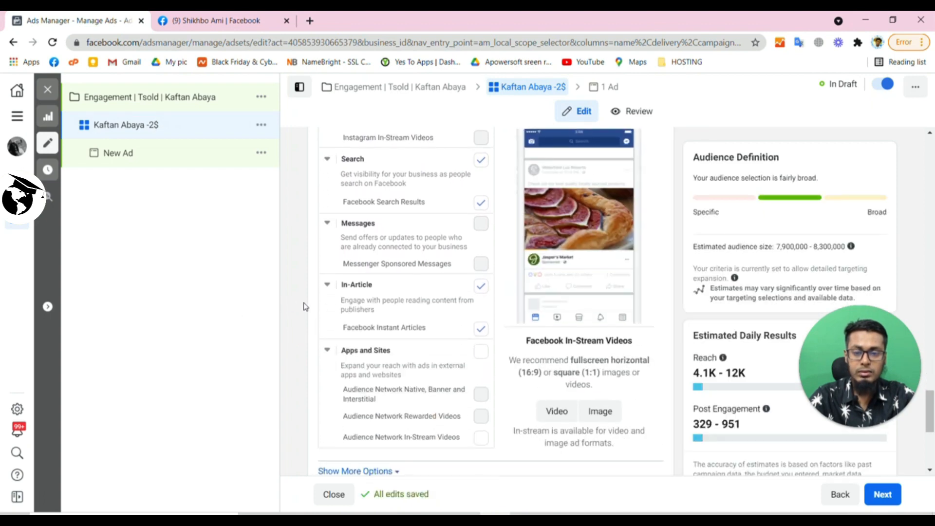
{"action": "scroll", "coordinate": [393, 312], "scroll_direction": "up", "scroll_amount": 4}
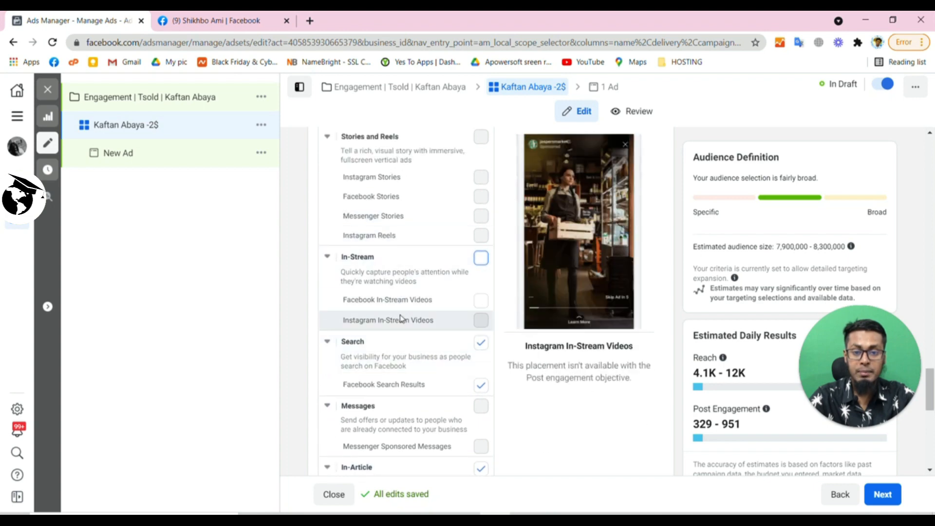
{"action": "scroll", "coordinate": [399, 341], "scroll_direction": "down", "scroll_amount": 1}
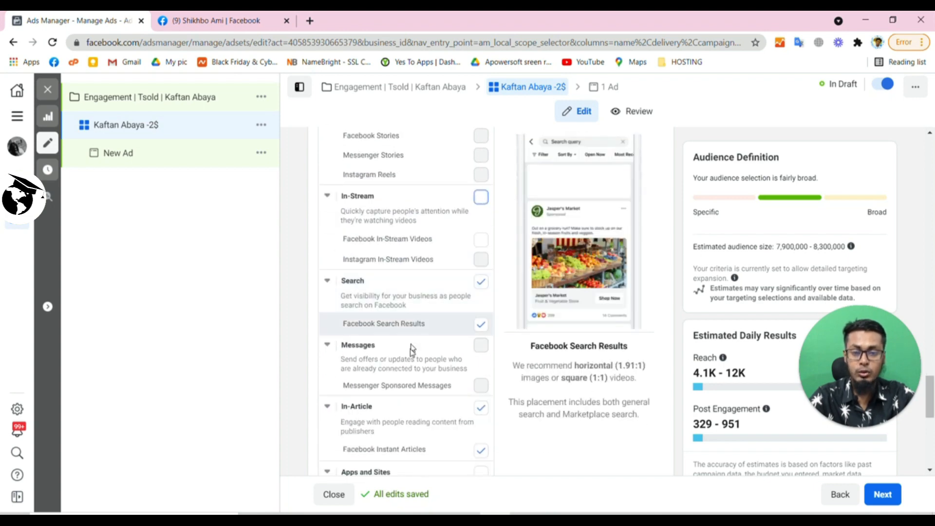
{"action": "scroll", "coordinate": [409, 365], "scroll_direction": "down", "scroll_amount": 2}
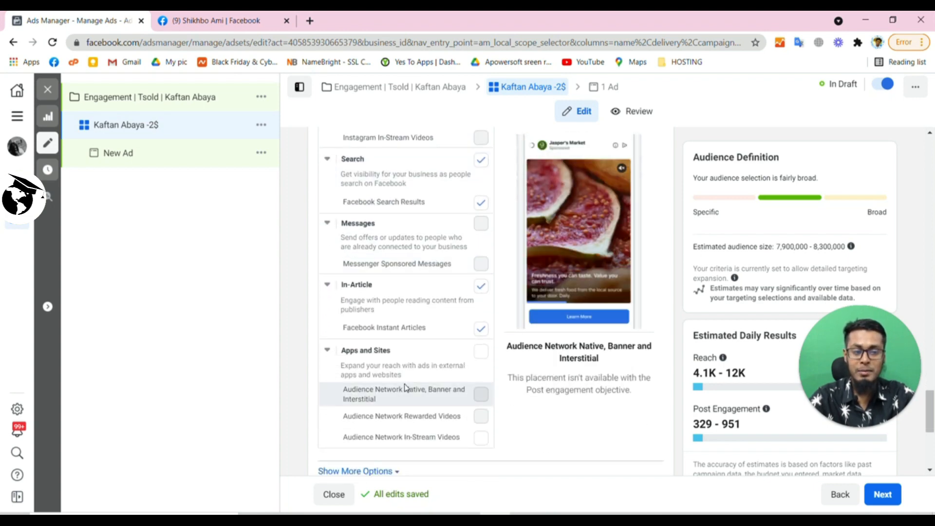
Continue to the ad level and set the ad's Facebook Page to TSOLD - Complete Modest Collections.
{"action": "scroll", "coordinate": [405, 387], "scroll_direction": "down", "scroll_amount": 2}
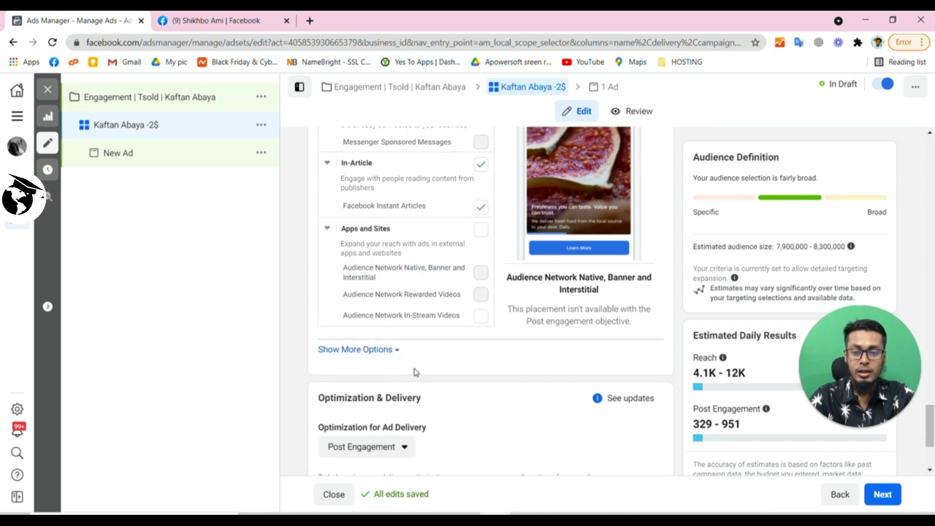
{"action": "scroll", "coordinate": [423, 370], "scroll_direction": "down", "scroll_amount": 2}
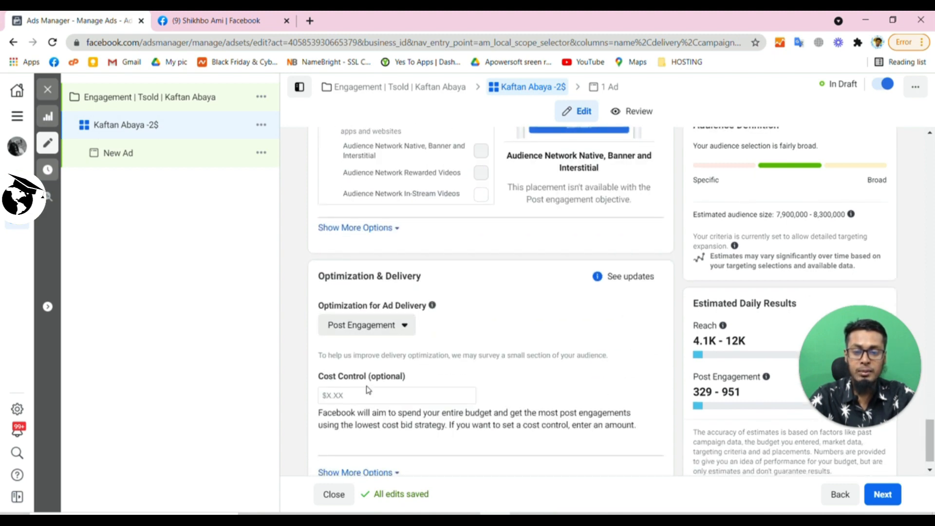
{"action": "left_click", "coordinate": [882, 494]}
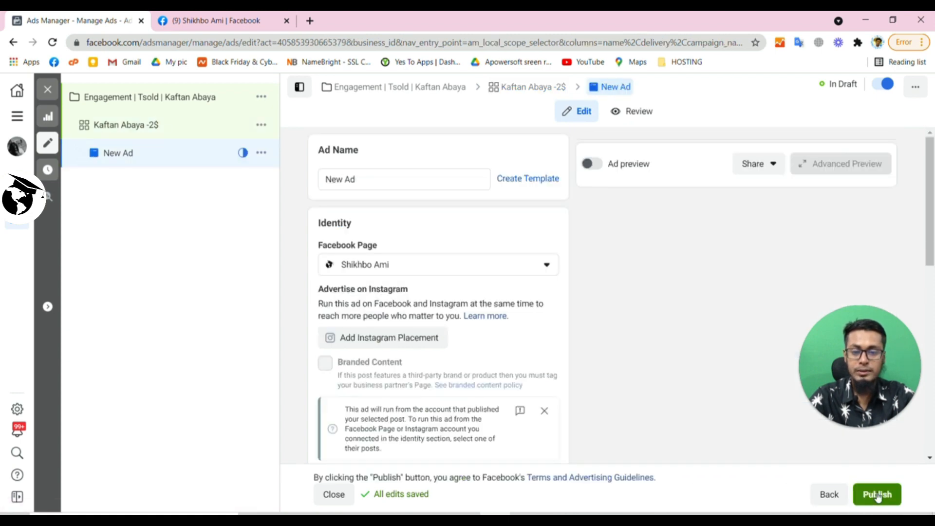
{"action": "left_click", "coordinate": [448, 268]}
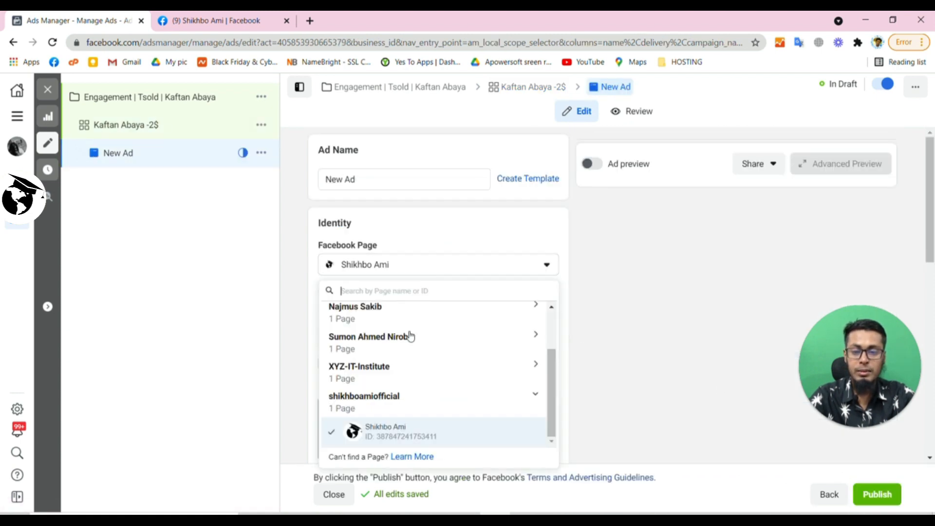
{"action": "left_click", "coordinate": [396, 347]}
{"action": "left_click", "coordinate": [388, 378]}
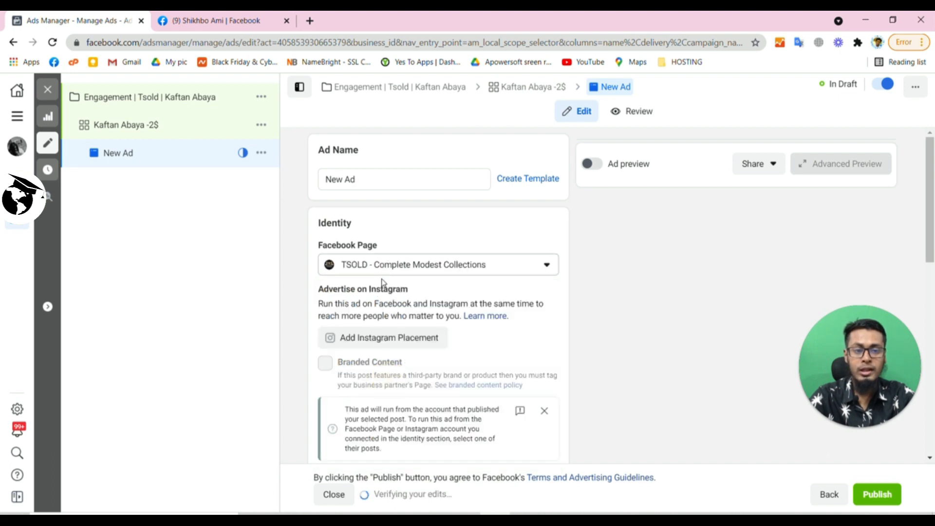
Check the Ad Setup choices and keep Use Existing Post selected.
{"action": "scroll", "coordinate": [376, 291], "scroll_direction": "down", "scroll_amount": 4}
{"action": "scroll", "coordinate": [376, 291], "scroll_direction": "down", "scroll_amount": 1}
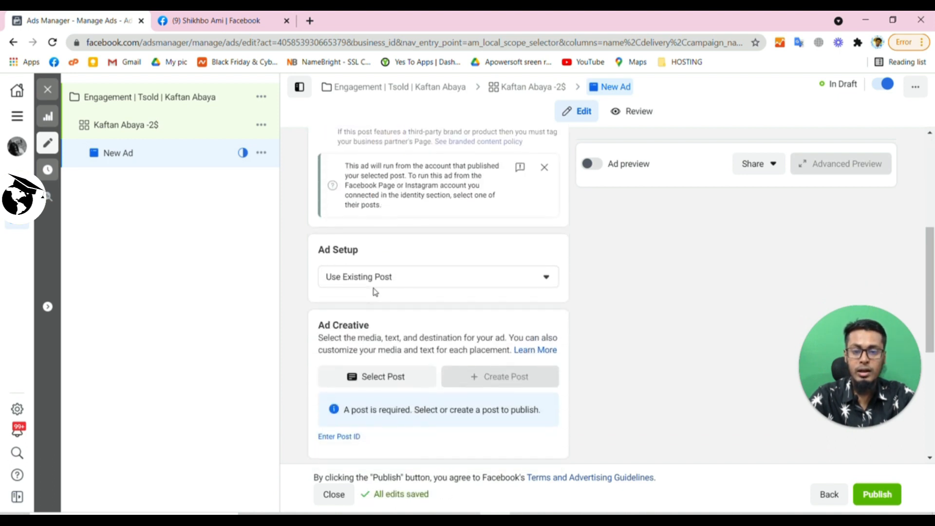
{"action": "left_click", "coordinate": [381, 277]}
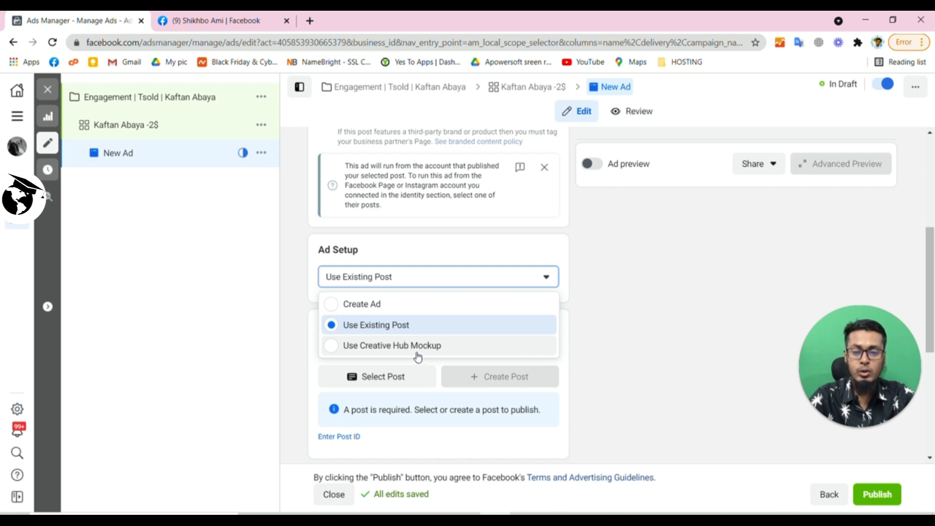
{"action": "left_click", "coordinate": [359, 330]}
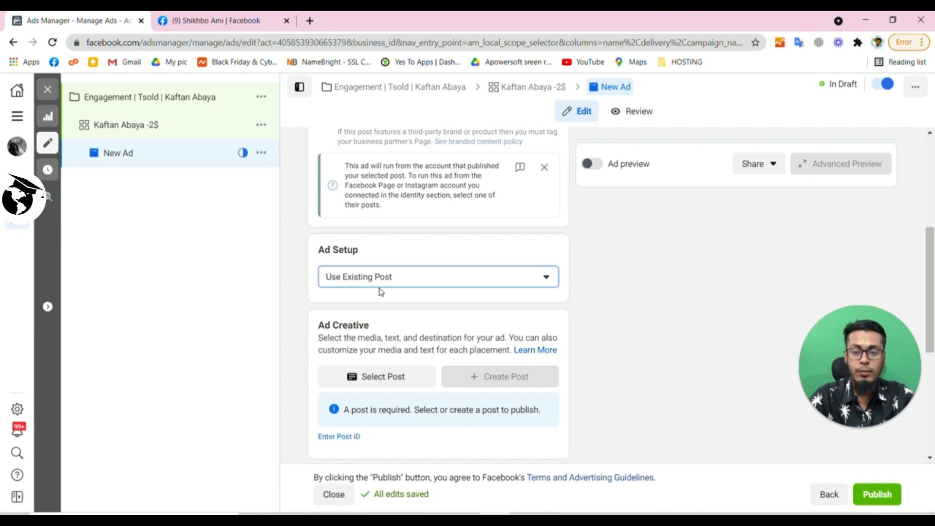
Browse the Page's existing Facebook posts for the Kaftan Abaya post and leave the post selection without choosing one.
{"action": "left_click", "coordinate": [394, 383]}
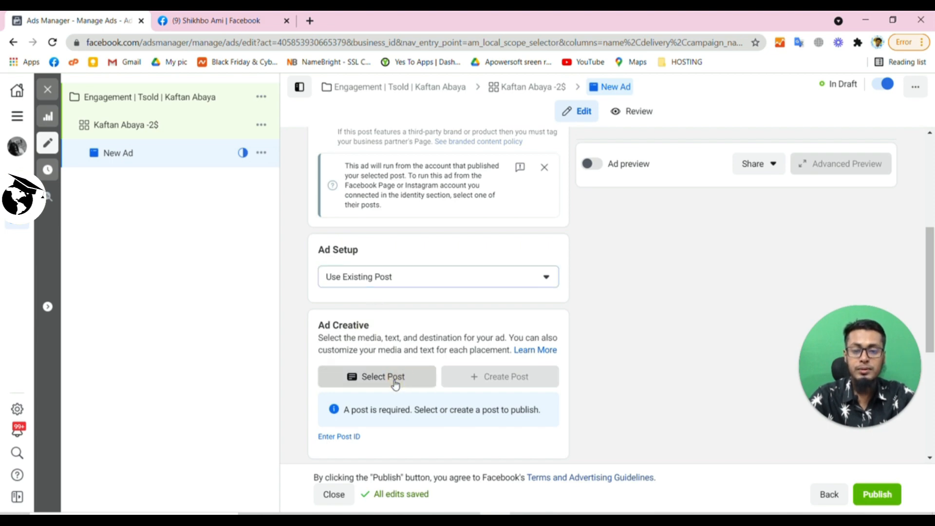
{"action": "scroll", "coordinate": [384, 344], "scroll_direction": "down", "scroll_amount": 2}
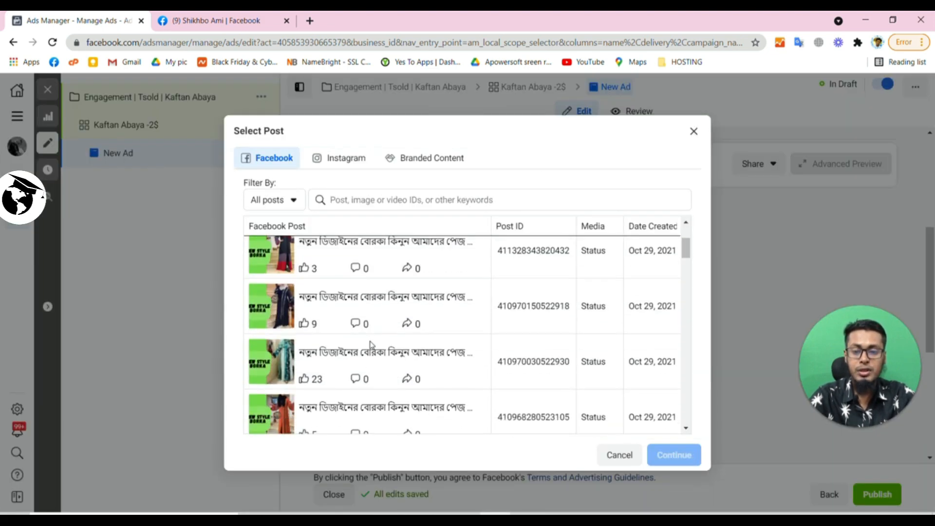
{"action": "scroll", "coordinate": [371, 340], "scroll_direction": "down", "scroll_amount": 10}
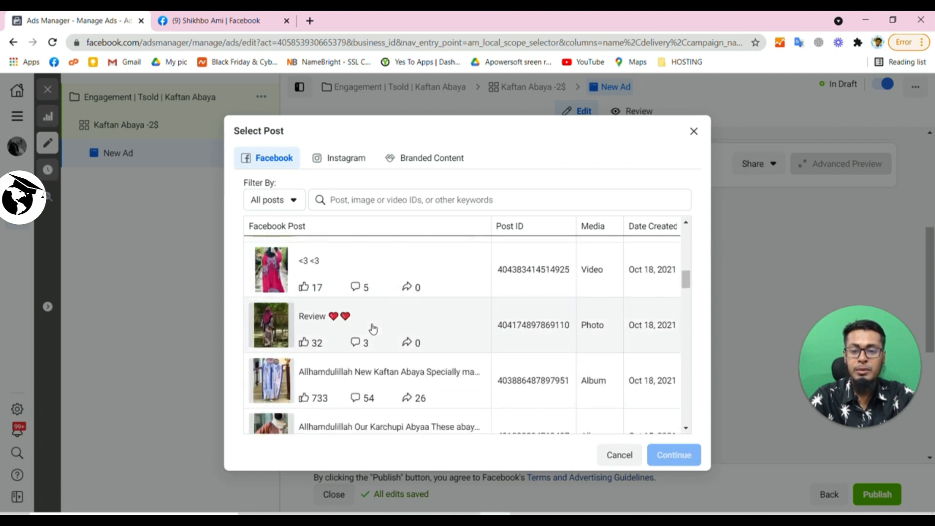
{"action": "scroll", "coordinate": [373, 329], "scroll_direction": "down", "scroll_amount": 9}
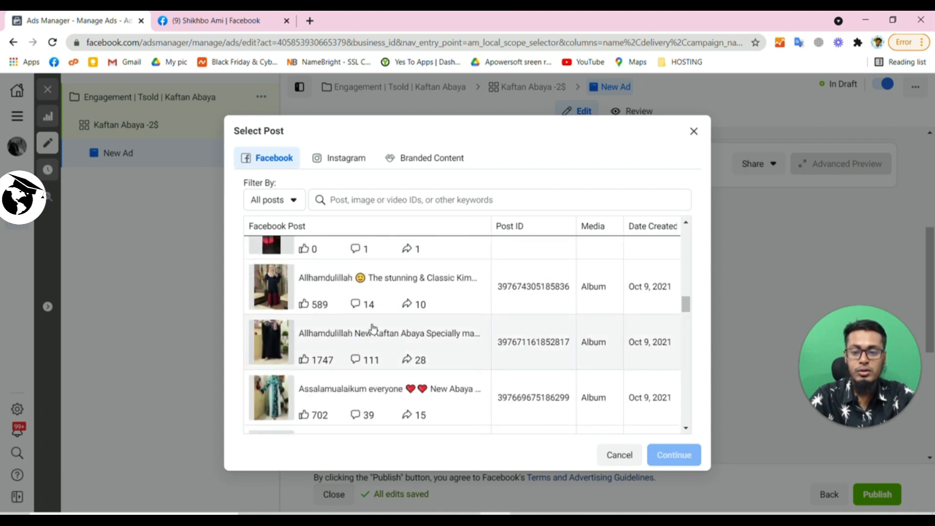
{"action": "scroll", "coordinate": [373, 328], "scroll_direction": "down", "scroll_amount": 10}
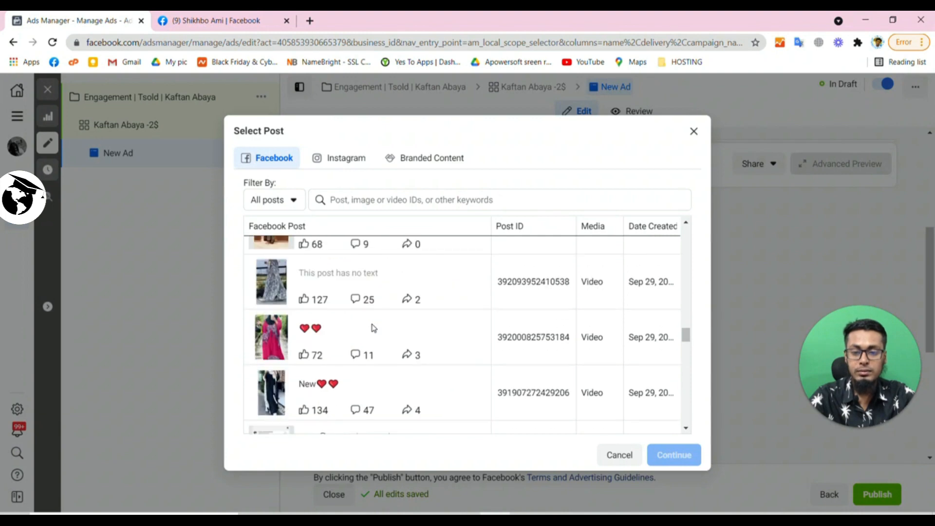
{"action": "scroll", "coordinate": [375, 328], "scroll_direction": "down", "scroll_amount": 5}
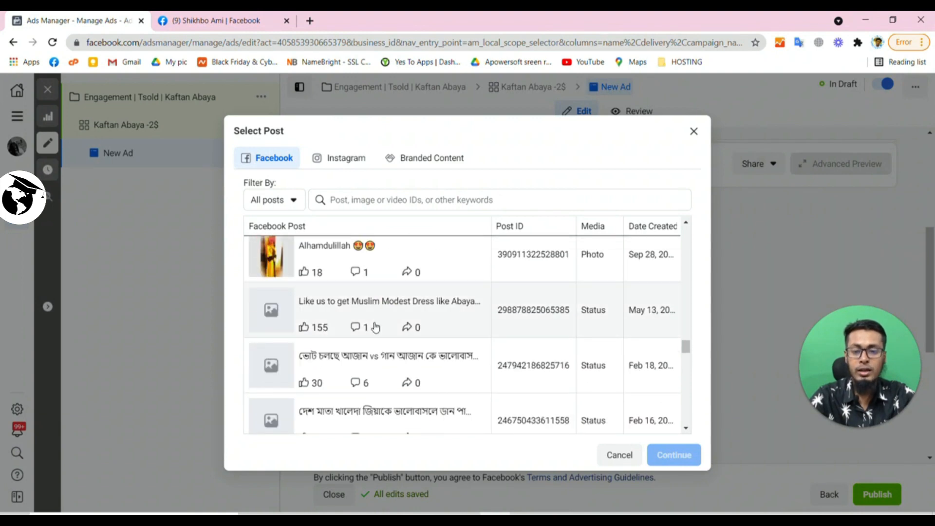
{"action": "left_click", "coordinate": [693, 137]}
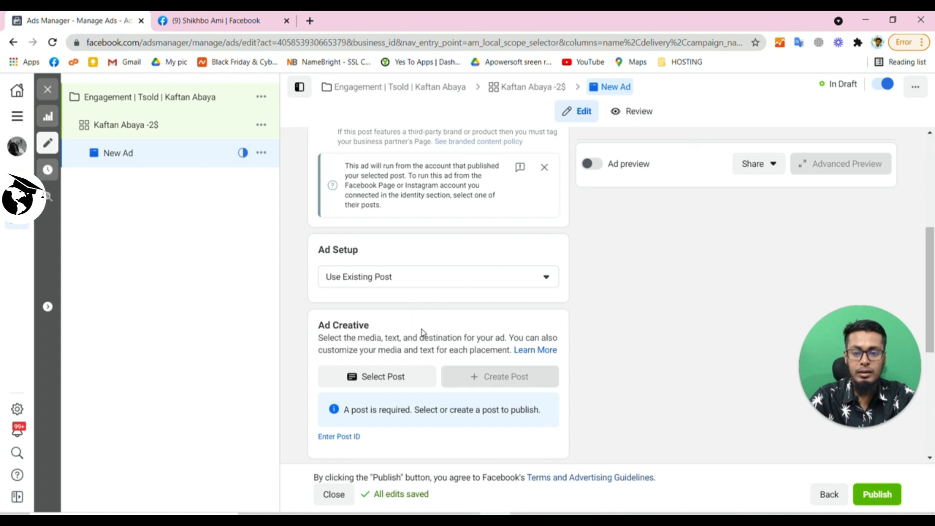
Switch to the TSOLD Facebook Page and open its New Kaftan Abaya post in a separate browser tab.
{"action": "scroll", "coordinate": [401, 392], "scroll_direction": "down", "scroll_amount": 3}
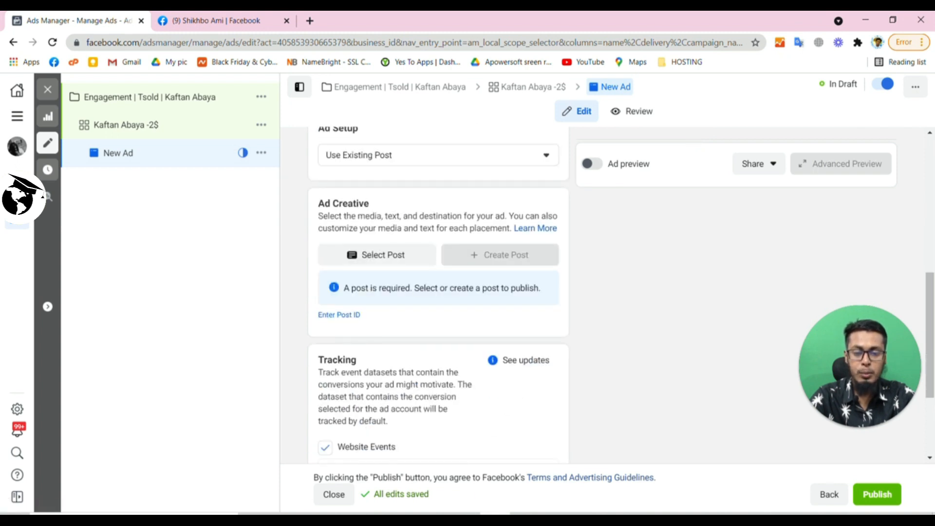
{"action": "left_click", "coordinate": [523, 518]}
{"action": "left_click", "coordinate": [804, 220]}
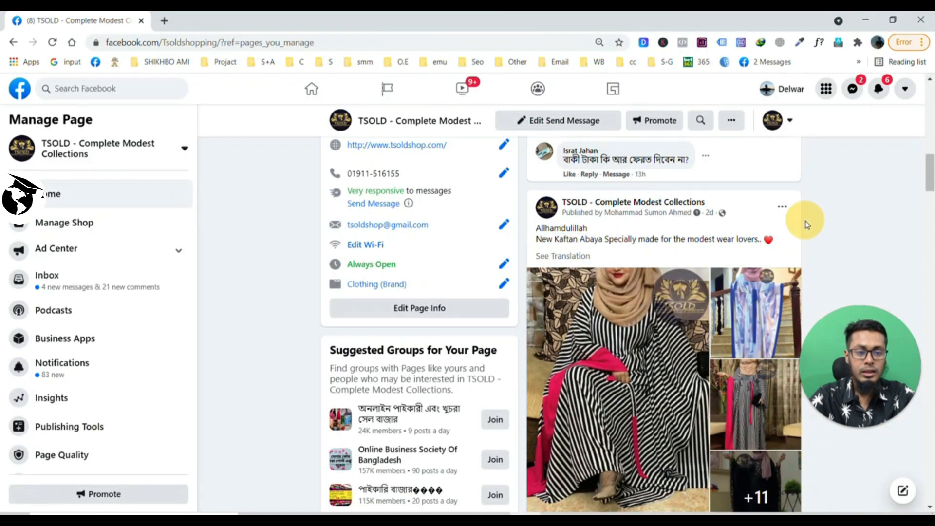
{"action": "mouse_move", "coordinate": [650, 221]}
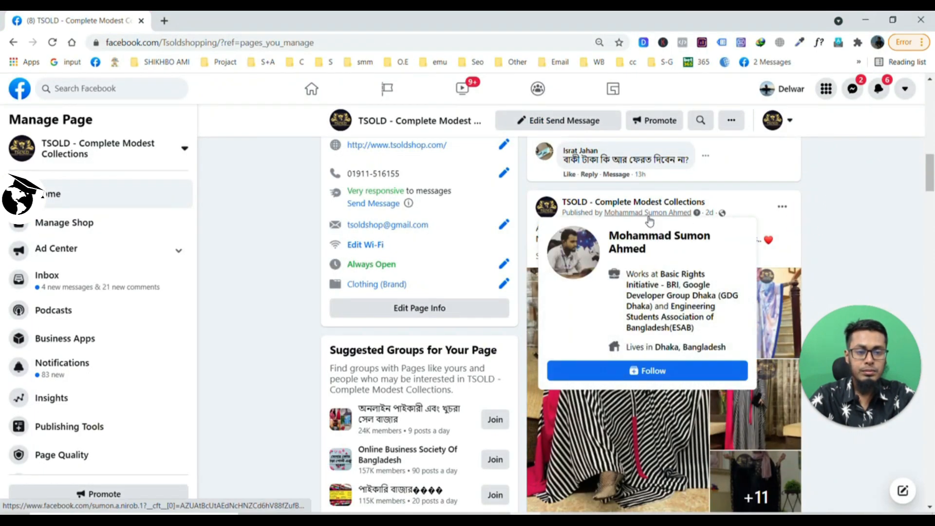
{"action": "left_click", "coordinate": [710, 215], "text": "ctrl"}
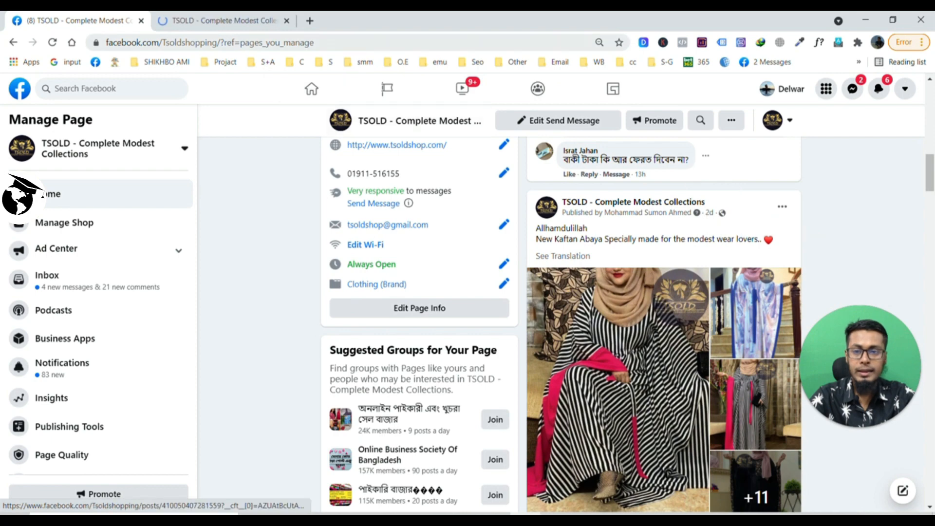
{"action": "left_click", "coordinate": [241, 22]}
{"action": "mouse_move", "coordinate": [321, 160]}
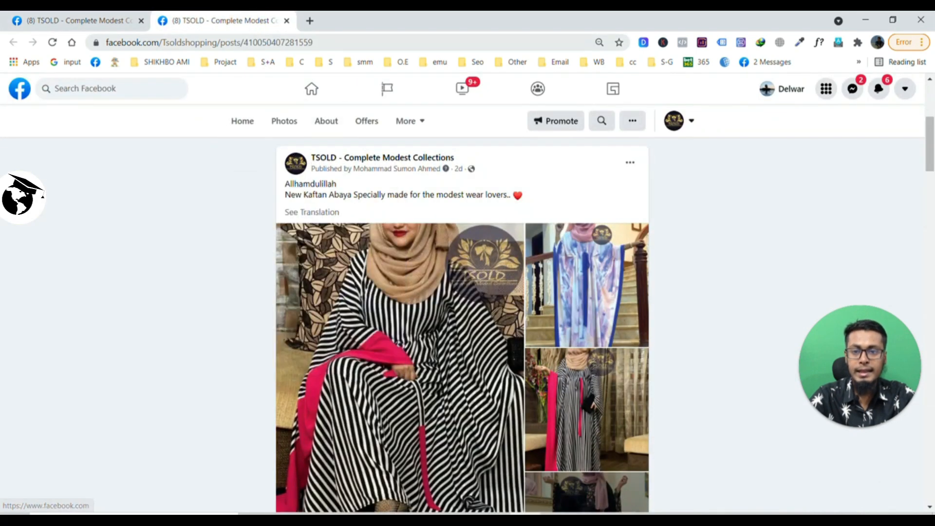
{"action": "left_click_drag", "start_coordinate": [243, 42], "coordinate": [339, 47]}
{"action": "key", "text": "ctrl+c"}
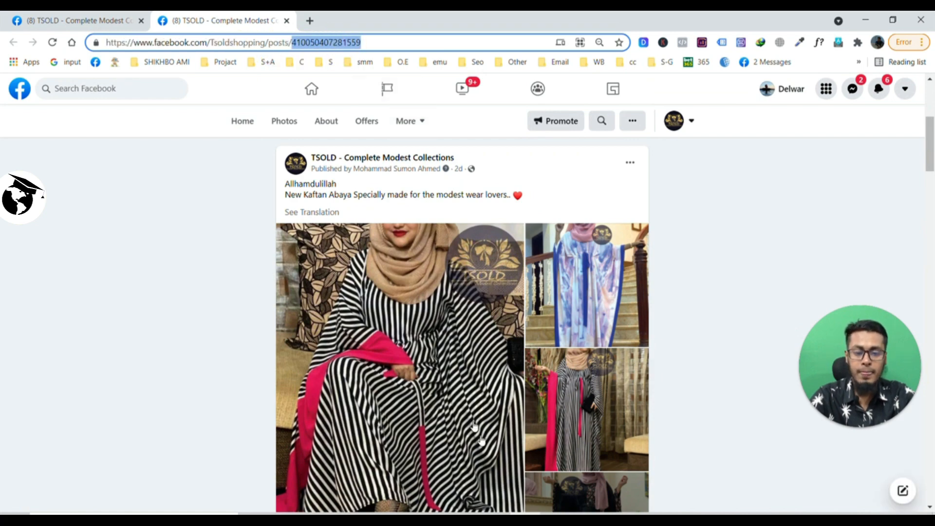
{"action": "left_click", "coordinate": [499, 516]}
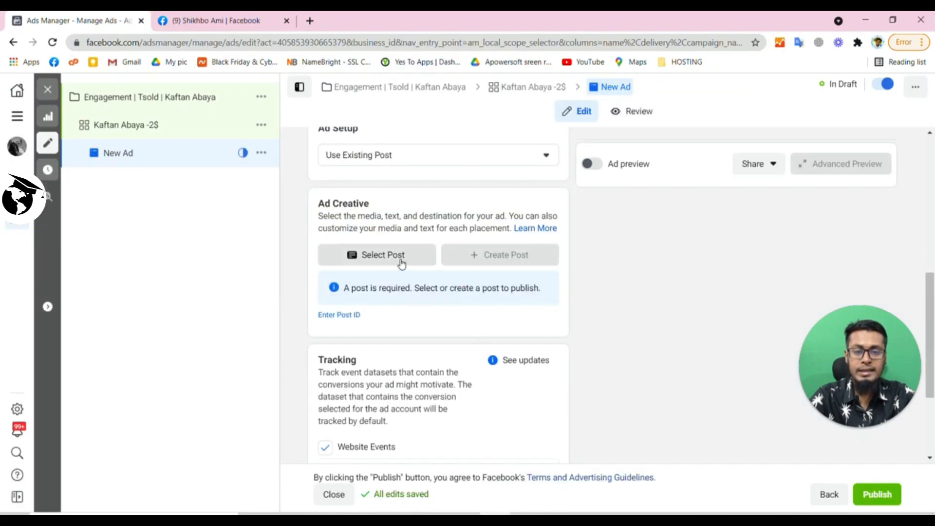
{"action": "left_click", "coordinate": [343, 317]}
{"action": "key", "text": "ctrl+v"}
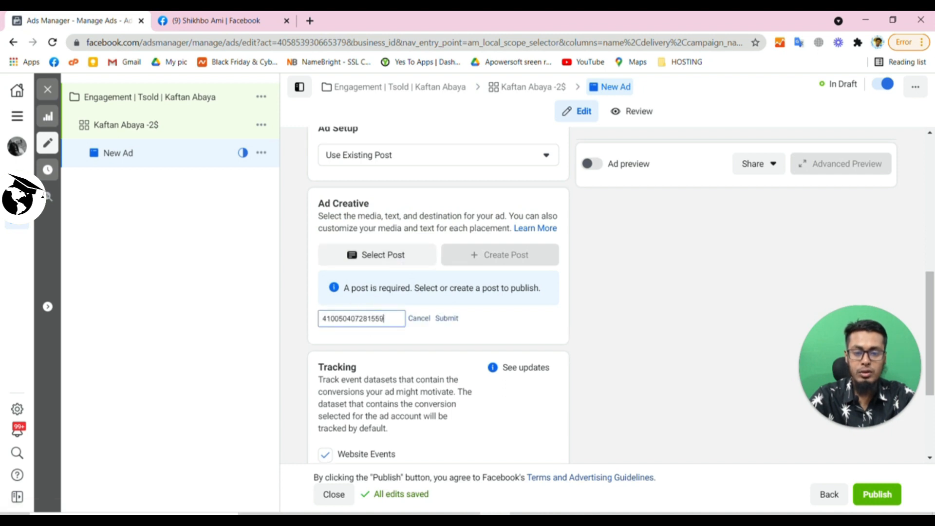
{"action": "left_click", "coordinate": [447, 319]}
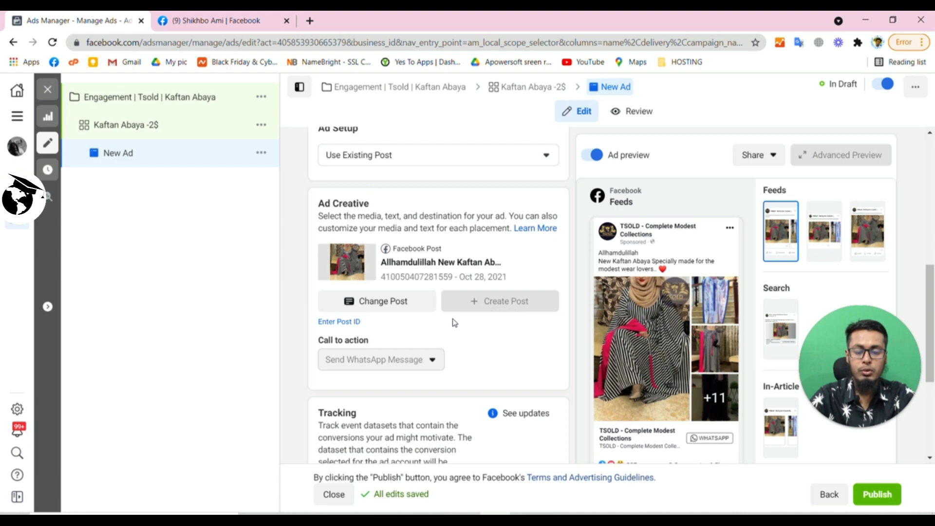
Turn off Website Events tracking for the ad.
{"action": "scroll", "coordinate": [454, 323], "scroll_direction": "down", "scroll_amount": 4}
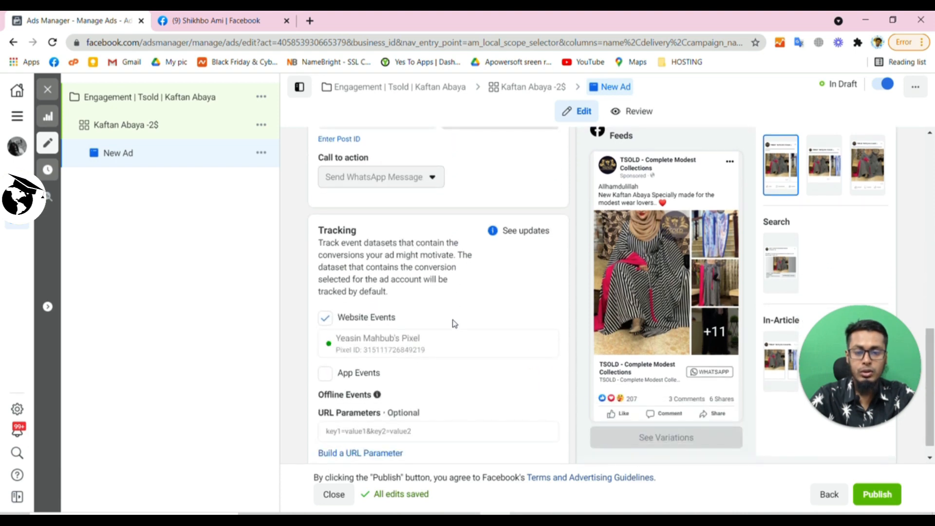
{"action": "left_click", "coordinate": [325, 318]}
{"action": "scroll", "coordinate": [424, 309], "scroll_direction": "up", "scroll_amount": 5}
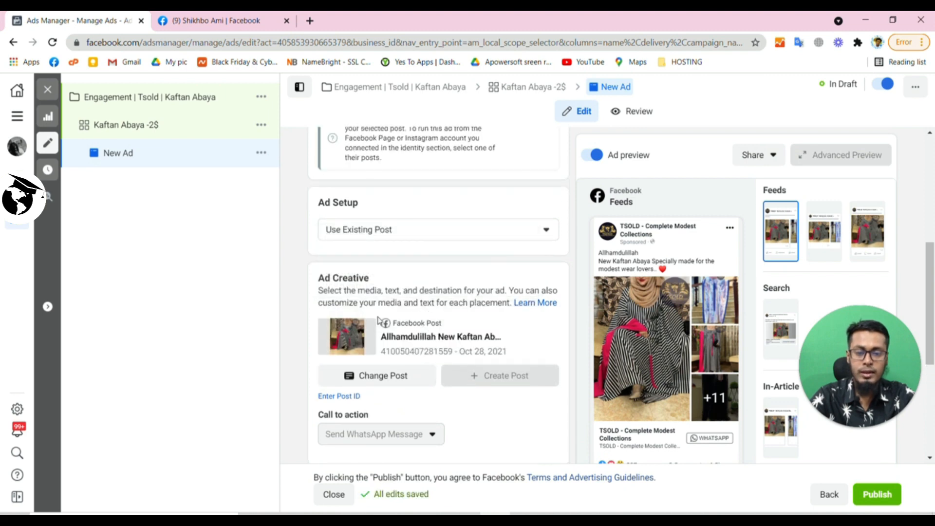
Switch to the Kaftan Abaya post on Facebook and examine its images, WhatsApp button and Page header.
{"action": "mouse_move", "coordinate": [526, 518]}
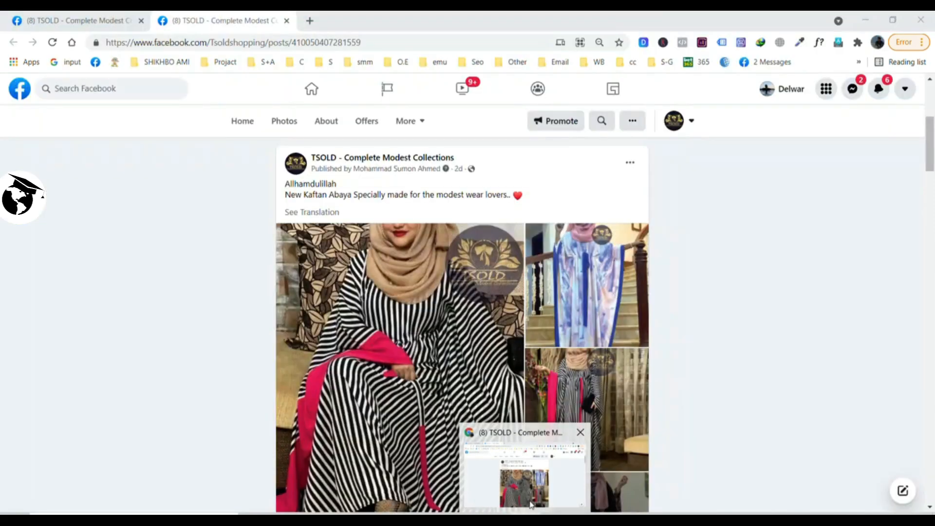
{"action": "left_click", "coordinate": [530, 479]}
{"action": "scroll", "coordinate": [540, 370], "scroll_direction": "down", "scroll_amount": 5}
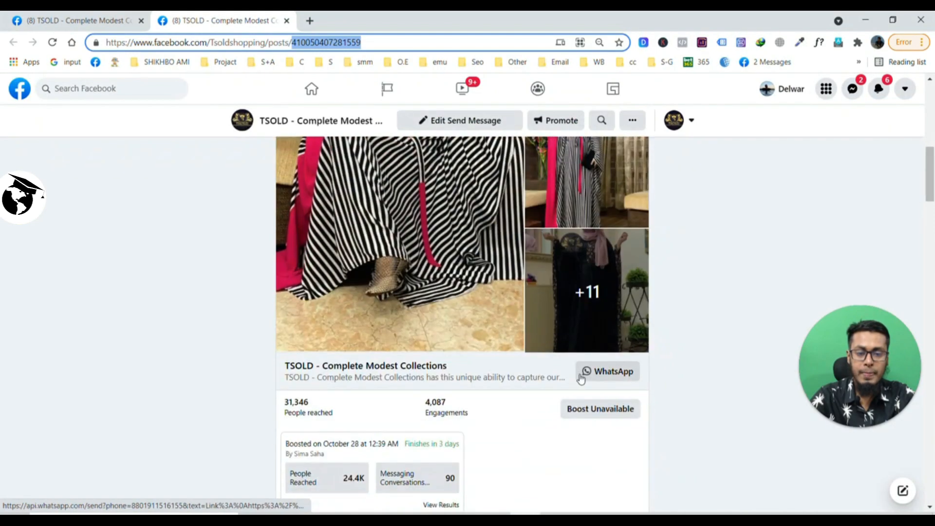
{"action": "scroll", "coordinate": [371, 382], "scroll_direction": "down", "scroll_amount": 3}
{"action": "scroll", "coordinate": [371, 383], "scroll_direction": "up", "scroll_amount": 10}
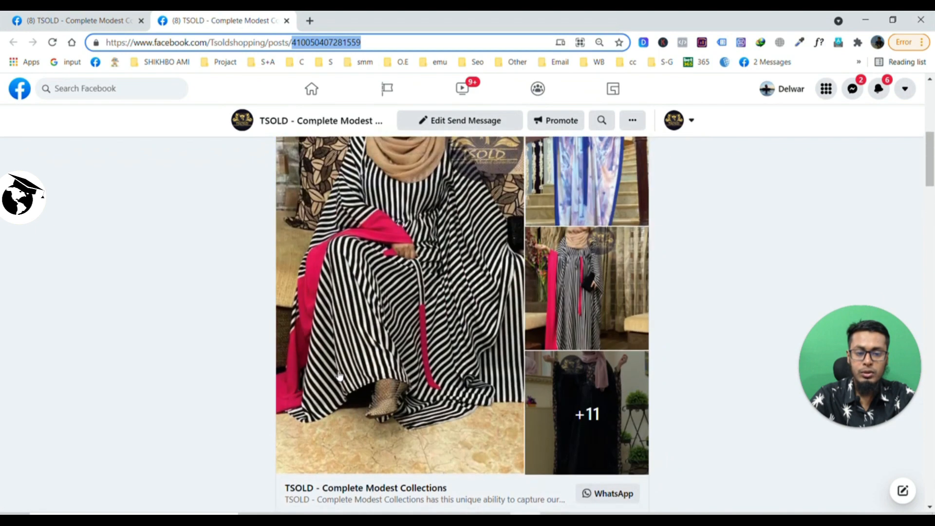
{"action": "scroll", "coordinate": [344, 336], "scroll_direction": "up", "scroll_amount": 2}
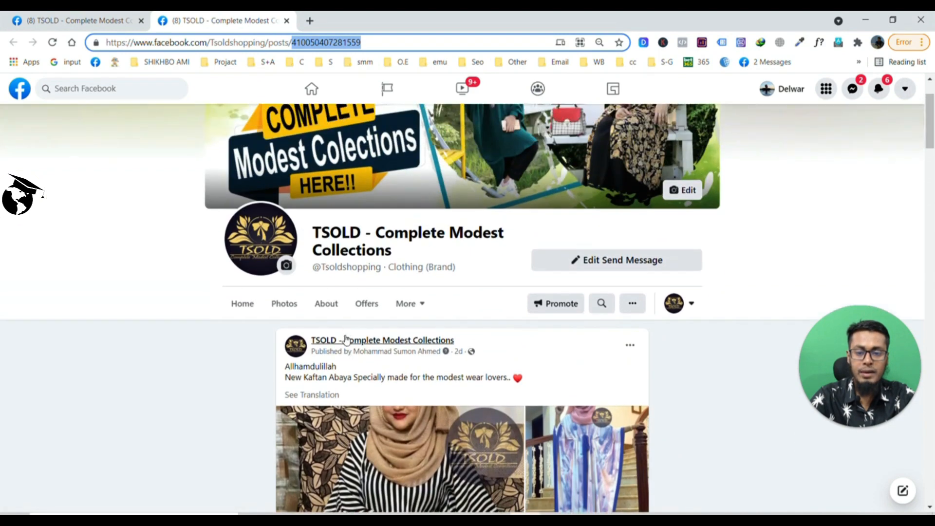
{"action": "scroll", "coordinate": [344, 339], "scroll_direction": "down", "scroll_amount": 2}
{"action": "scroll", "coordinate": [362, 336], "scroll_direction": "down", "scroll_amount": 3}
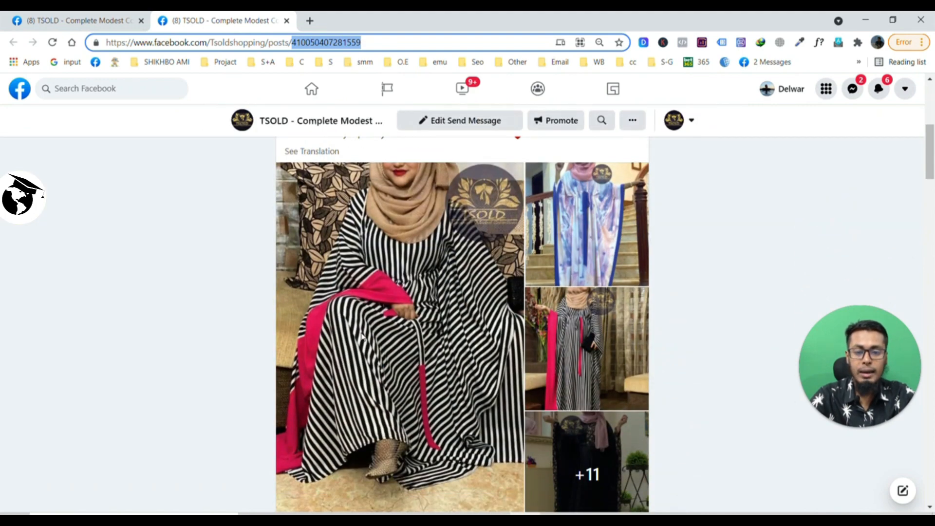
{"action": "scroll", "coordinate": [362, 336], "scroll_direction": "up", "scroll_amount": 2}
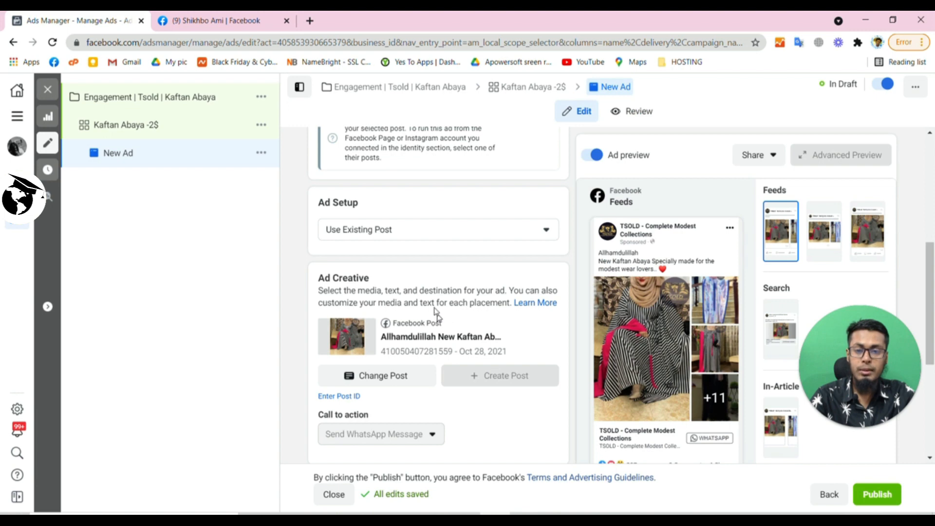
Check the ad's identity, creative and tracking settings, publish the campaign with its ad set and ad, and dismiss the notification.
{"action": "scroll", "coordinate": [435, 313], "scroll_direction": "up", "scroll_amount": 5}
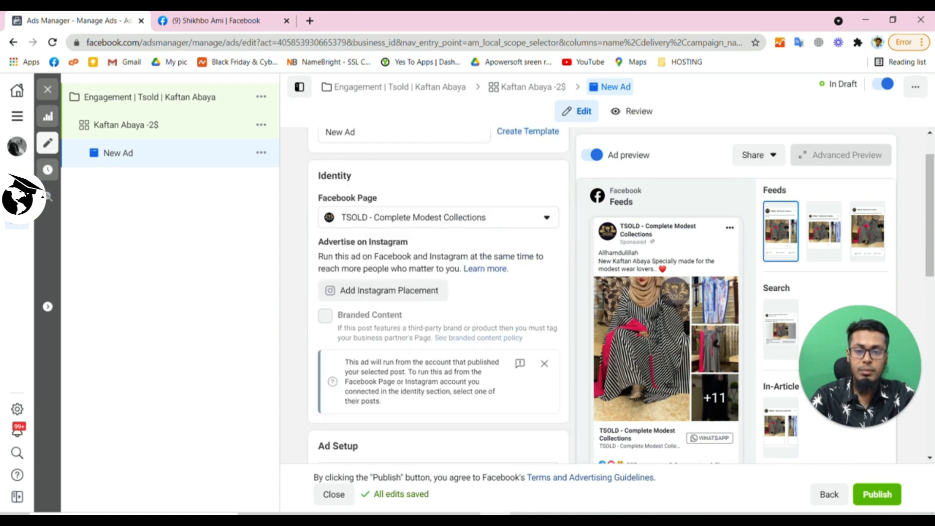
{"action": "scroll", "coordinate": [432, 298], "scroll_direction": "down", "scroll_amount": 10}
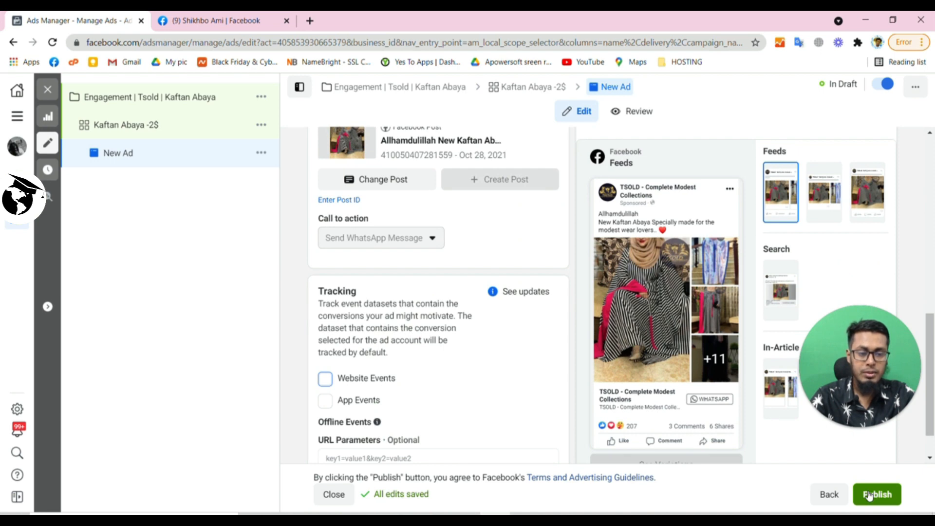
{"action": "left_click", "coordinate": [867, 494]}
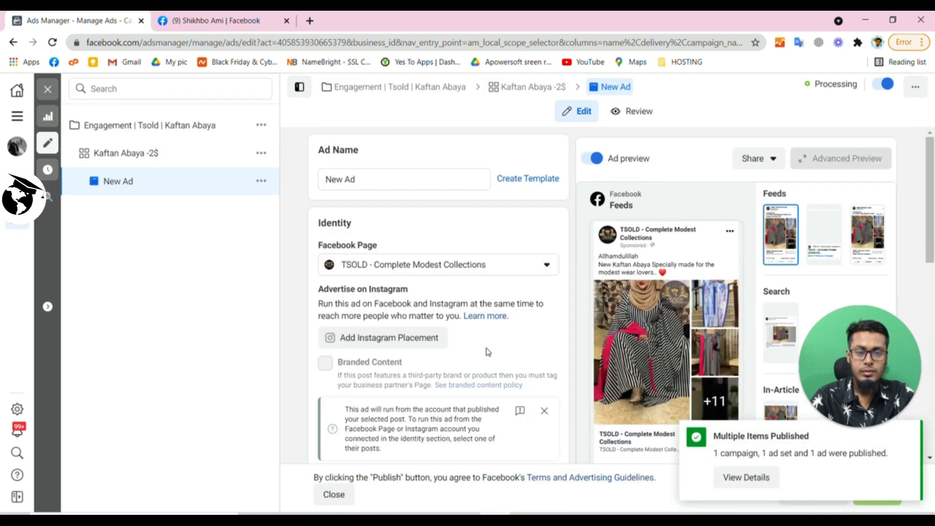
{"action": "left_click_drag", "start_coordinate": [870, 352], "coordinate": [169, 427]}
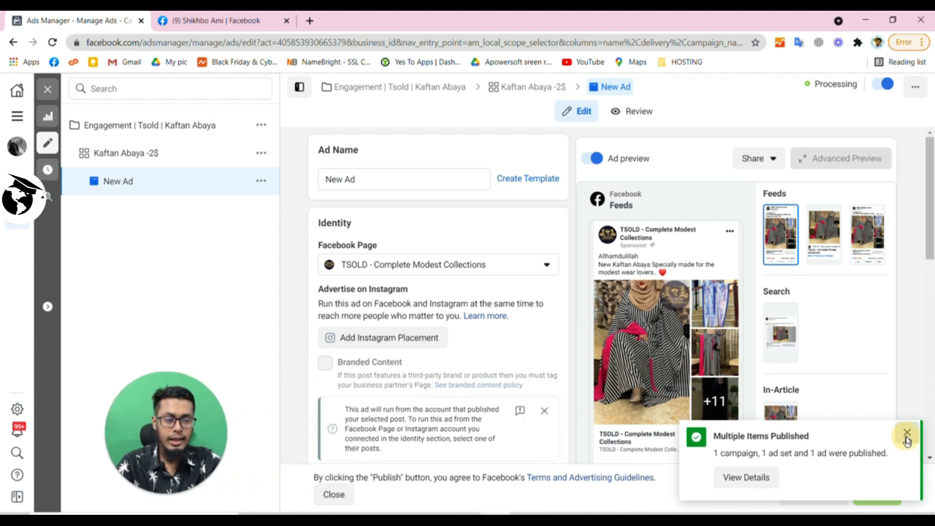
{"action": "left_click", "coordinate": [907, 433]}
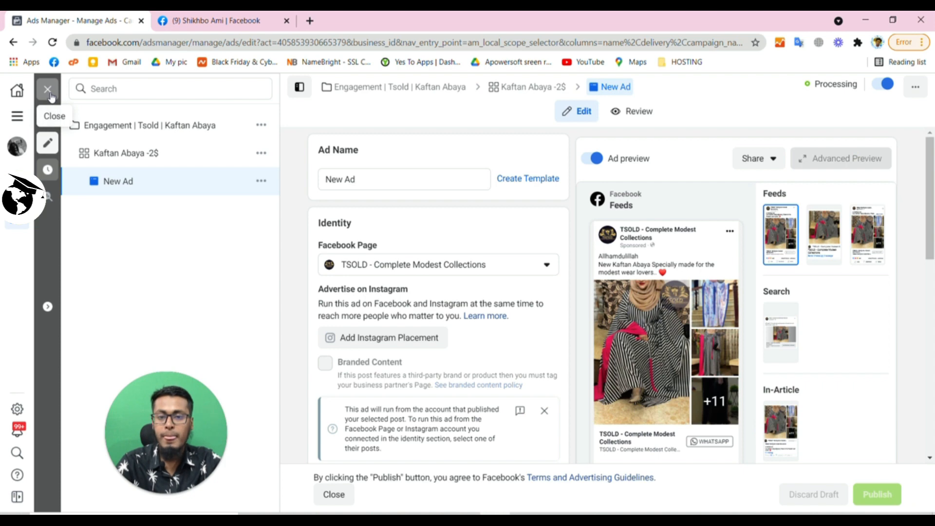
Review the published campaign and the Kaftan Abaya -2$ ad set's budget, schedule, audience and placements.
{"action": "left_click", "coordinate": [138, 124]}
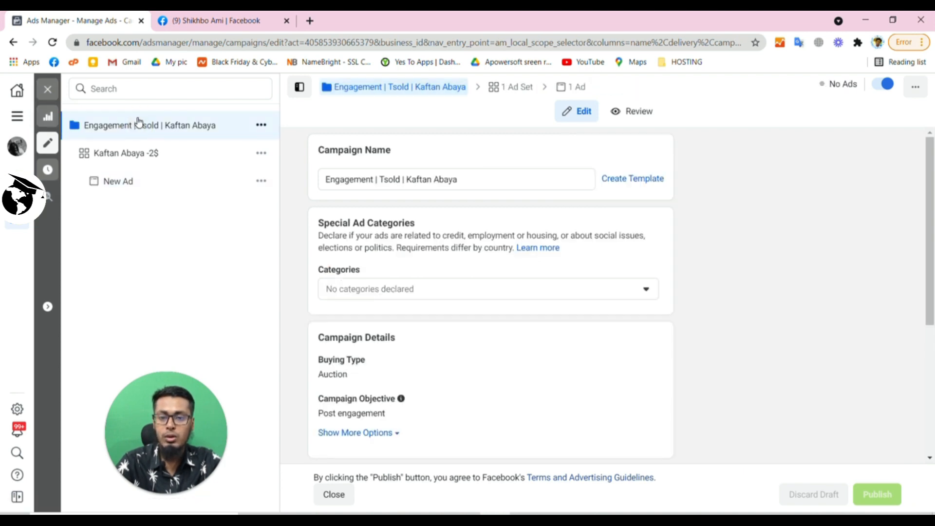
{"action": "left_click", "coordinate": [177, 155]}
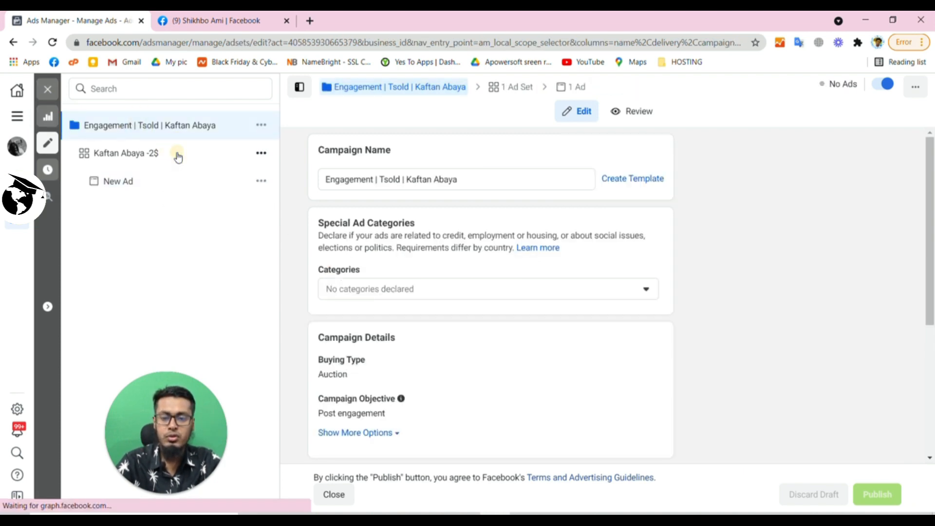
{"action": "scroll", "coordinate": [313, 243], "scroll_direction": "down", "scroll_amount": 1}
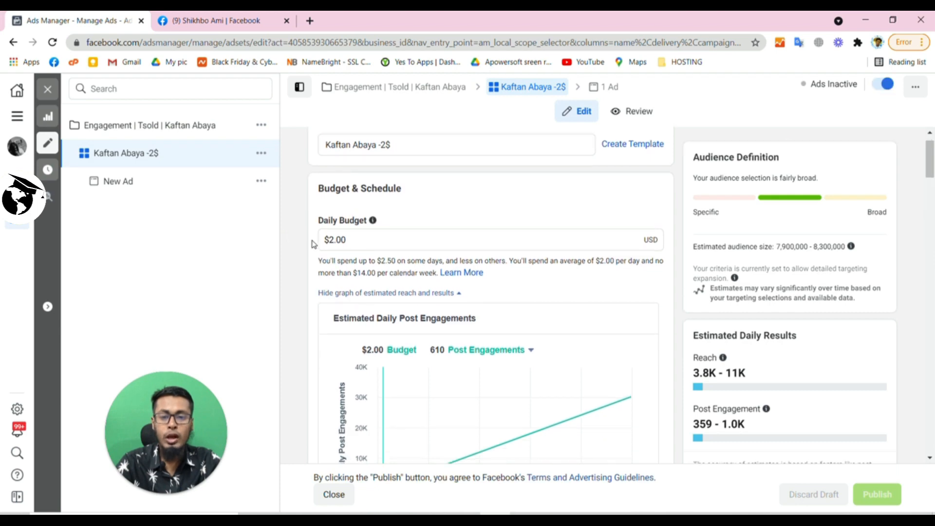
{"action": "scroll", "coordinate": [313, 243], "scroll_direction": "down", "scroll_amount": 8}
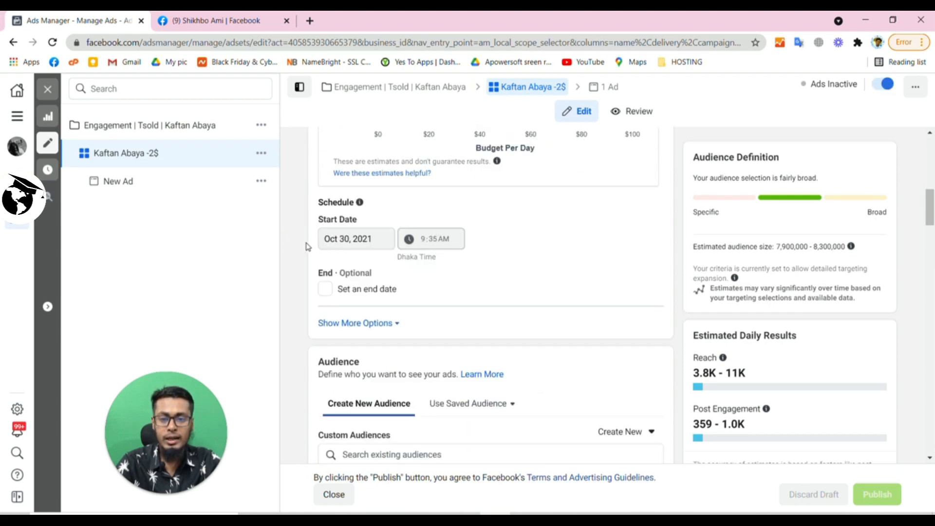
{"action": "scroll", "coordinate": [307, 246], "scroll_direction": "down", "scroll_amount": 6}
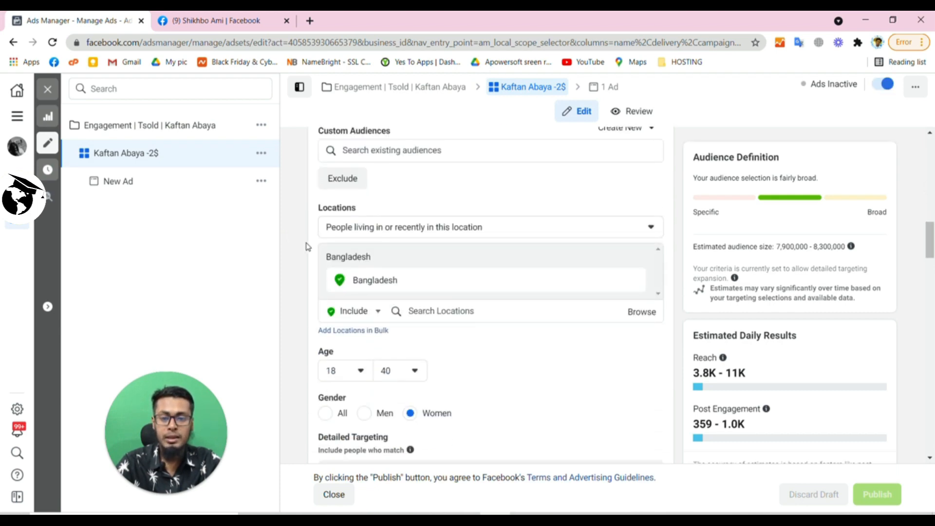
{"action": "scroll", "coordinate": [307, 246], "scroll_direction": "down", "scroll_amount": 4}
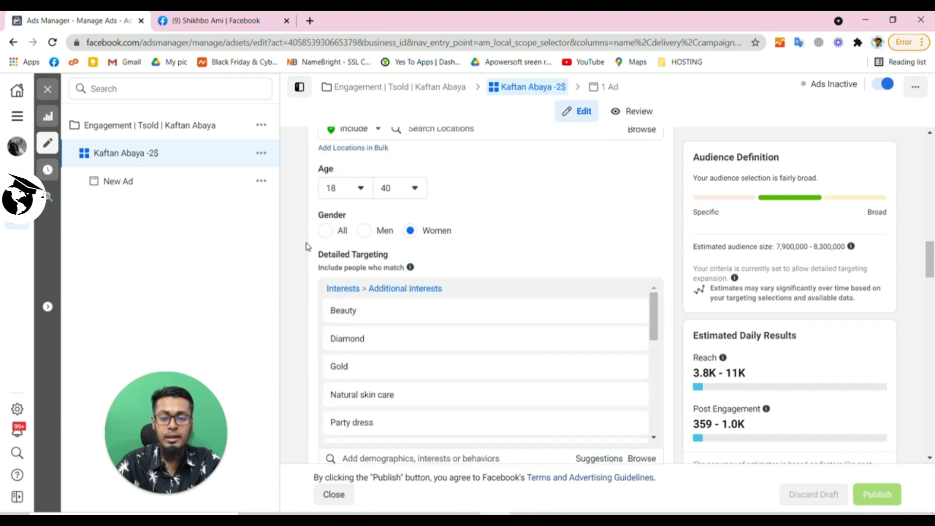
{"action": "scroll", "coordinate": [306, 246], "scroll_direction": "down", "scroll_amount": 7}
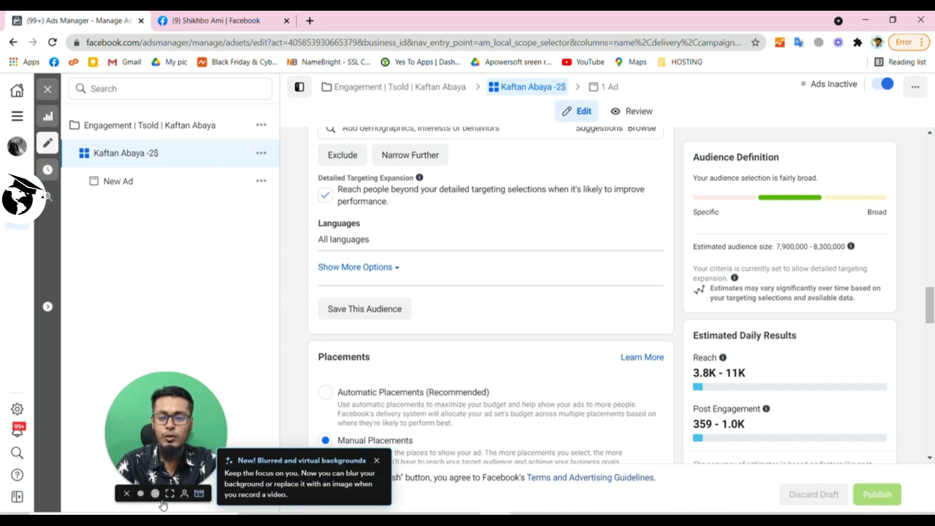
{"action": "left_click", "coordinate": [159, 495]}
{"action": "left_click_drag", "start_coordinate": [258, 406], "coordinate": [434, 340]}
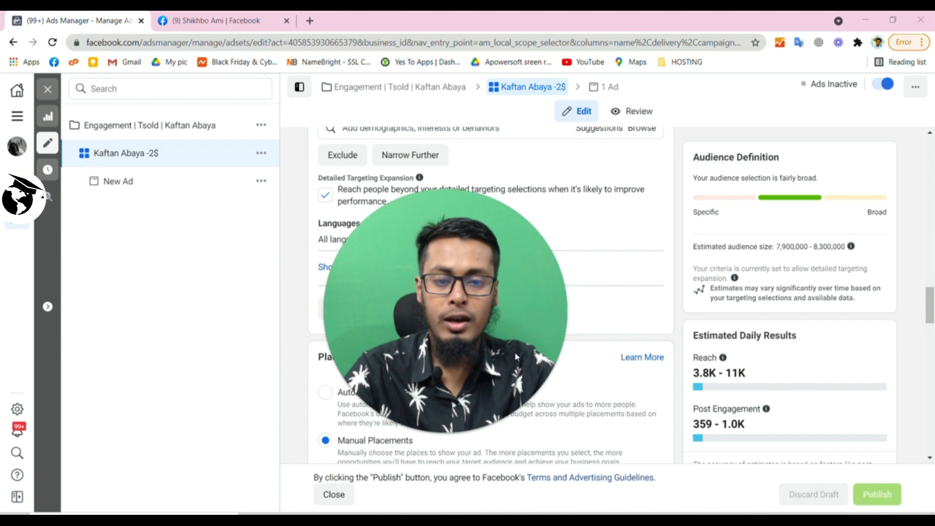
{"action": "mouse_move", "coordinate": [511, 357]}
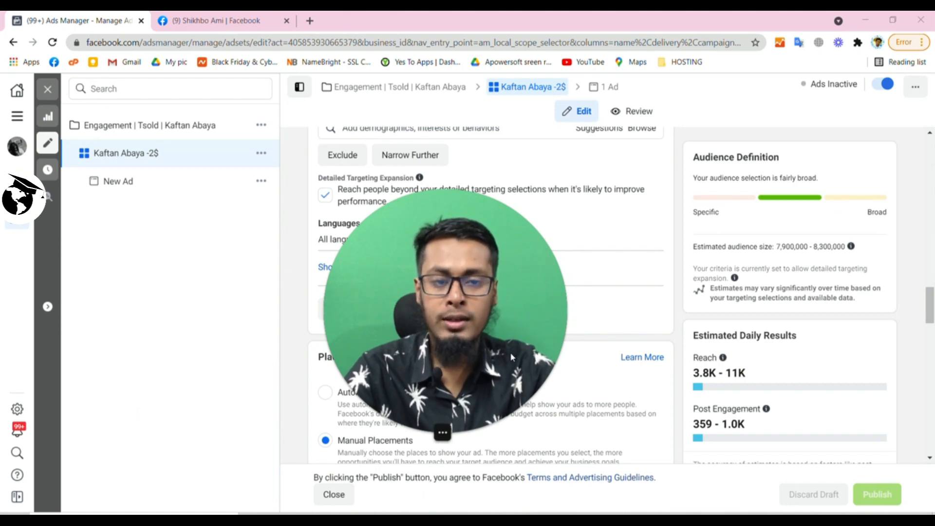